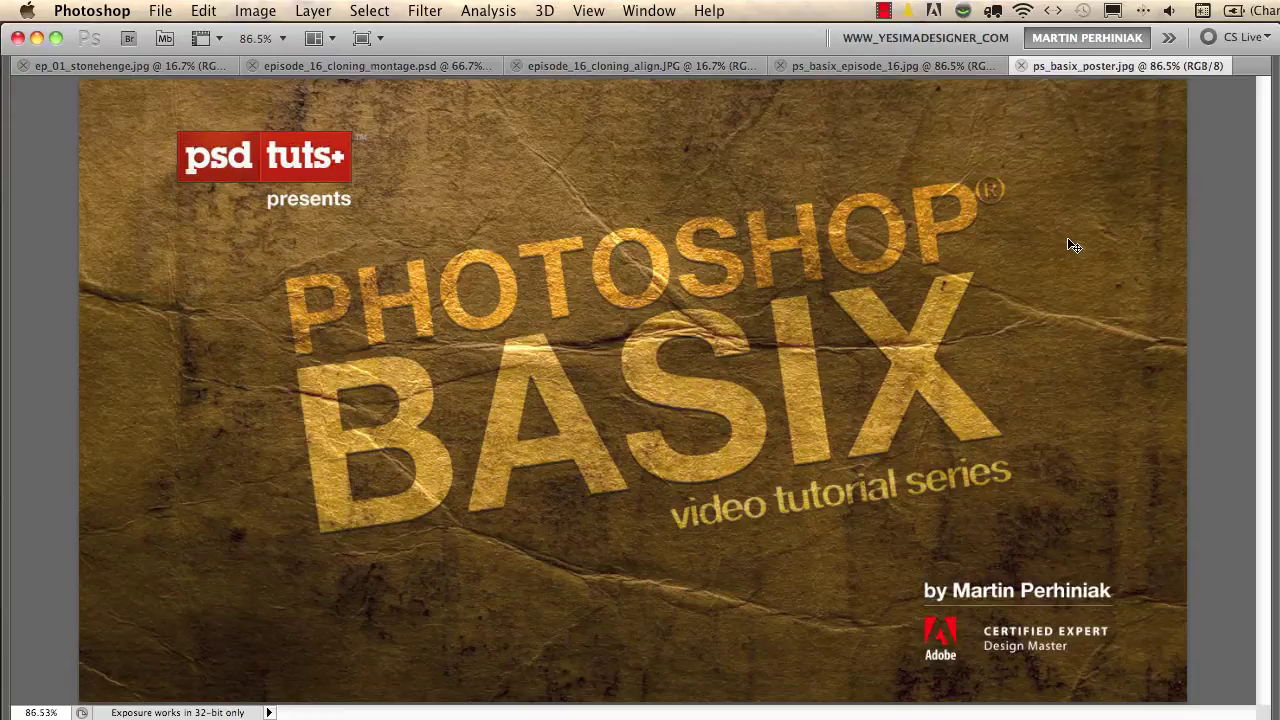
- Close ps_basix_poster.jpg and ps_basix_episode_16.jpg, and bring back the hidden tools and panels for the church photo
key(super+w)
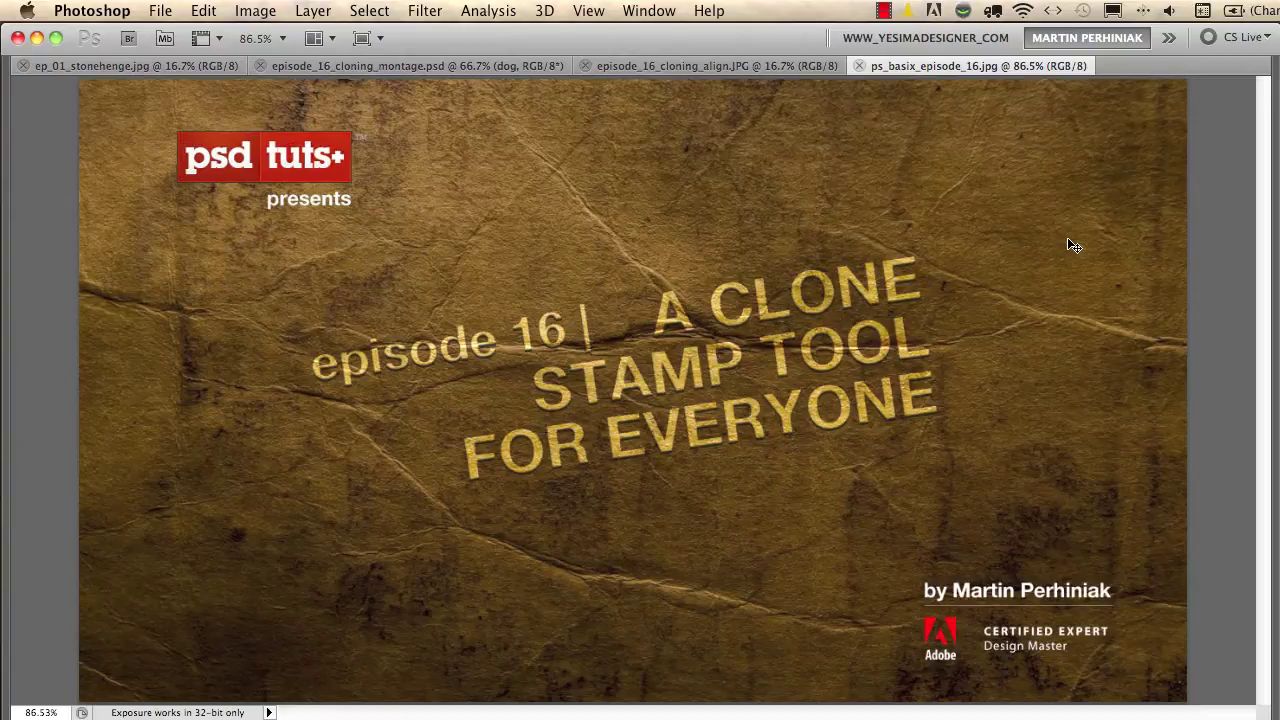
key(super+w)
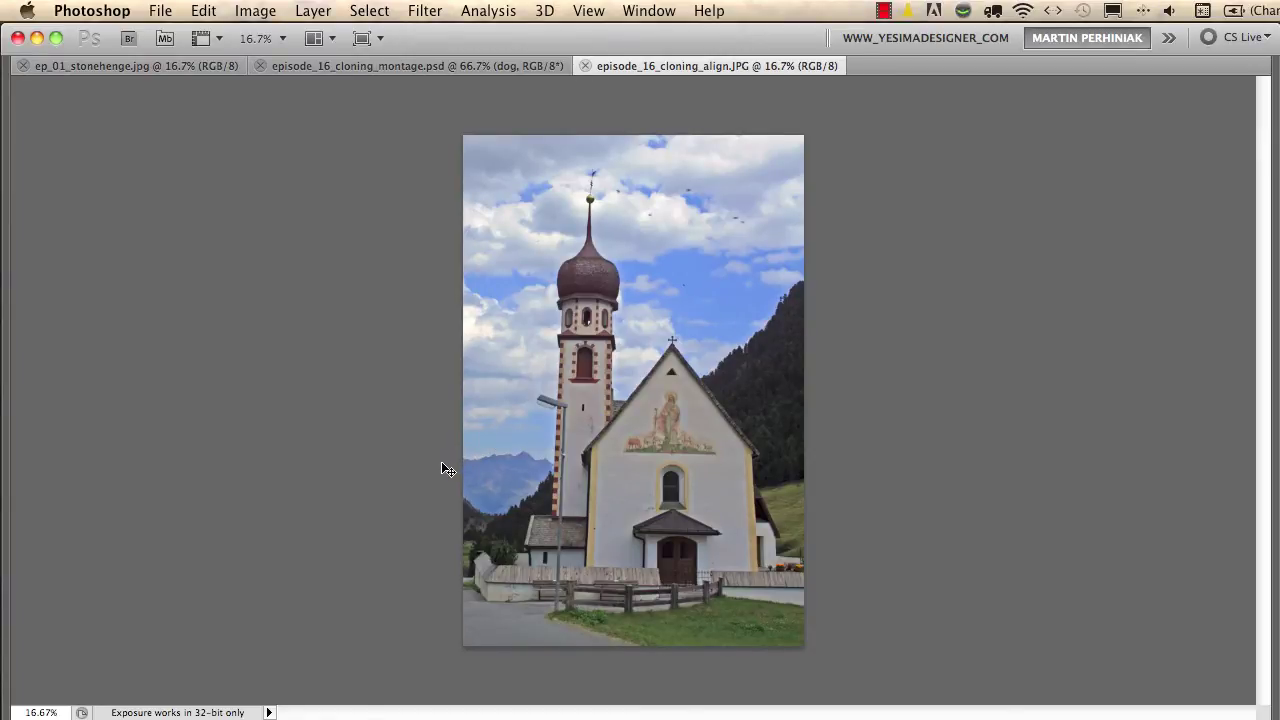
key(Tab)
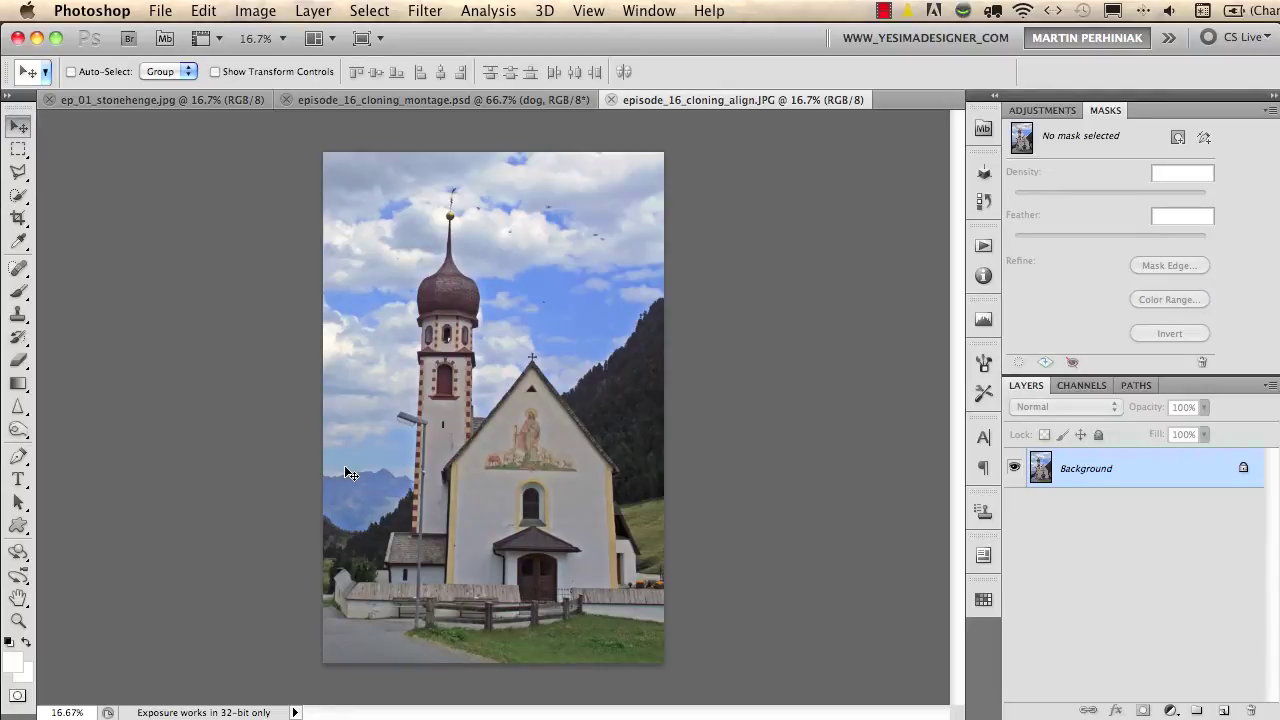
- Reset the foreground and background colours to default and add a new layer named "retouch" above the church photo
key(d)
scroll(285, 437, up, 5)
scroll(400, 430, down, 5)
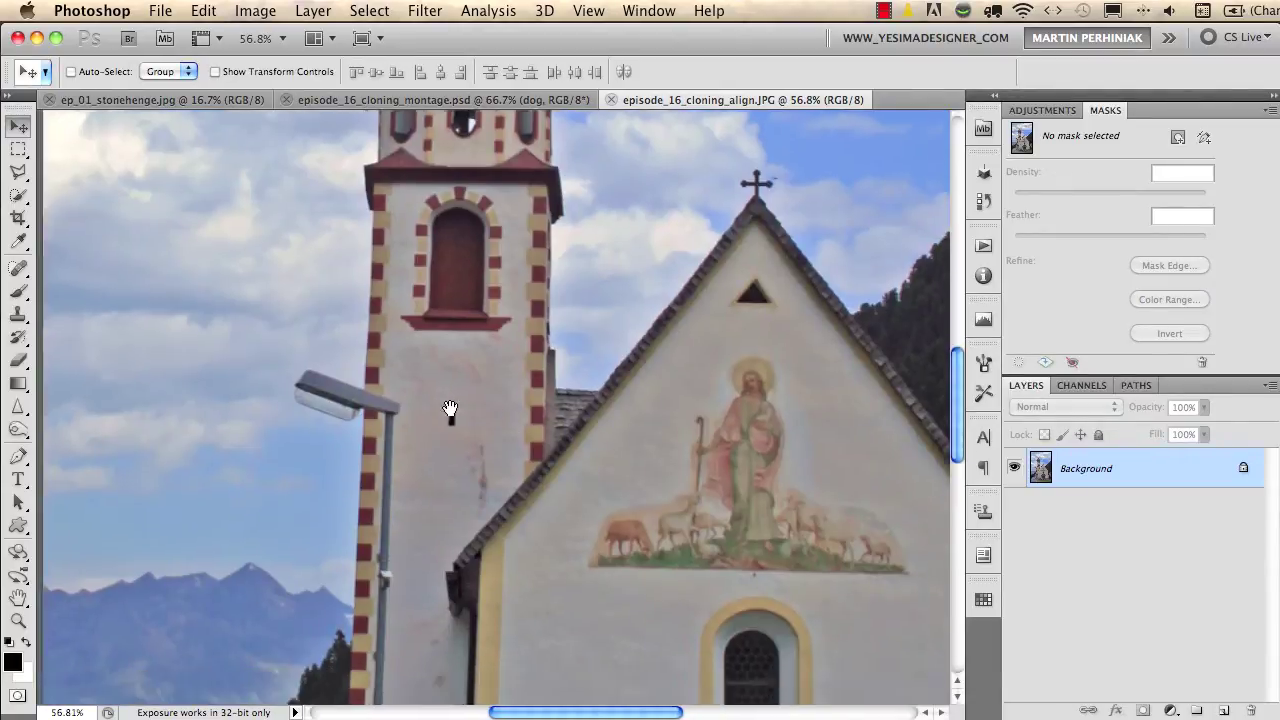
scroll(500, 330, left, 3)
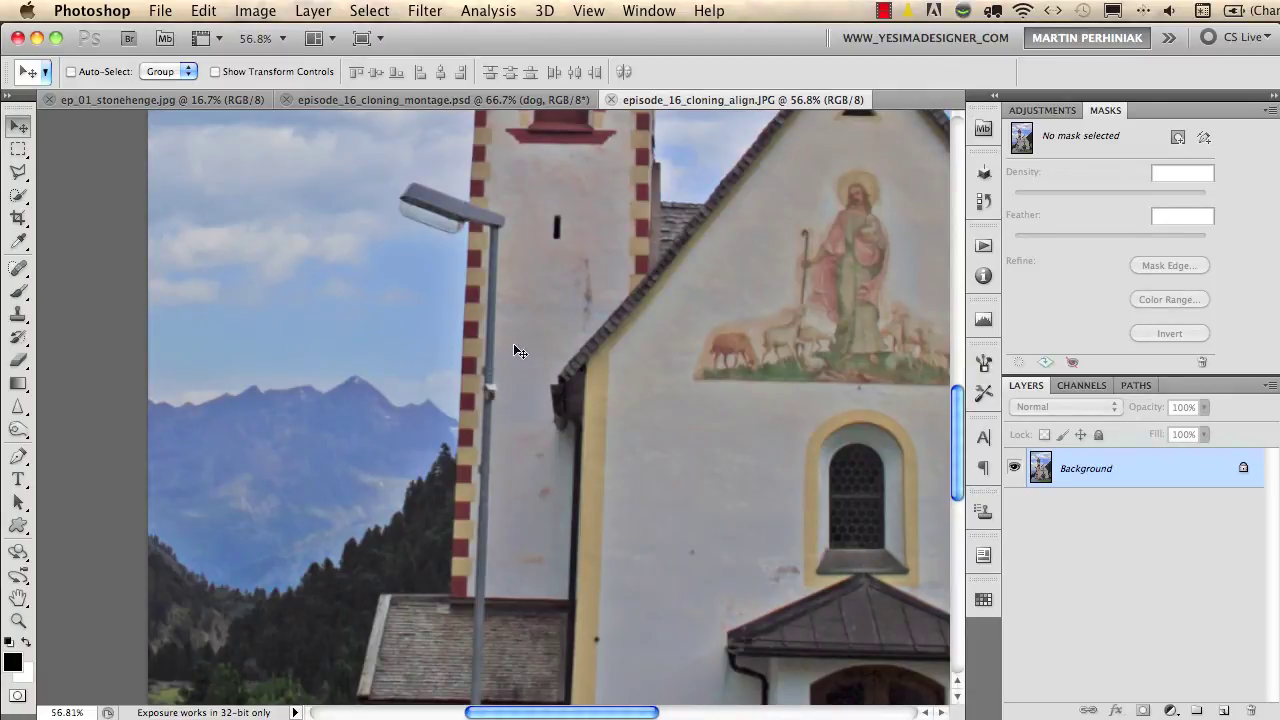
key(super+shift+n)
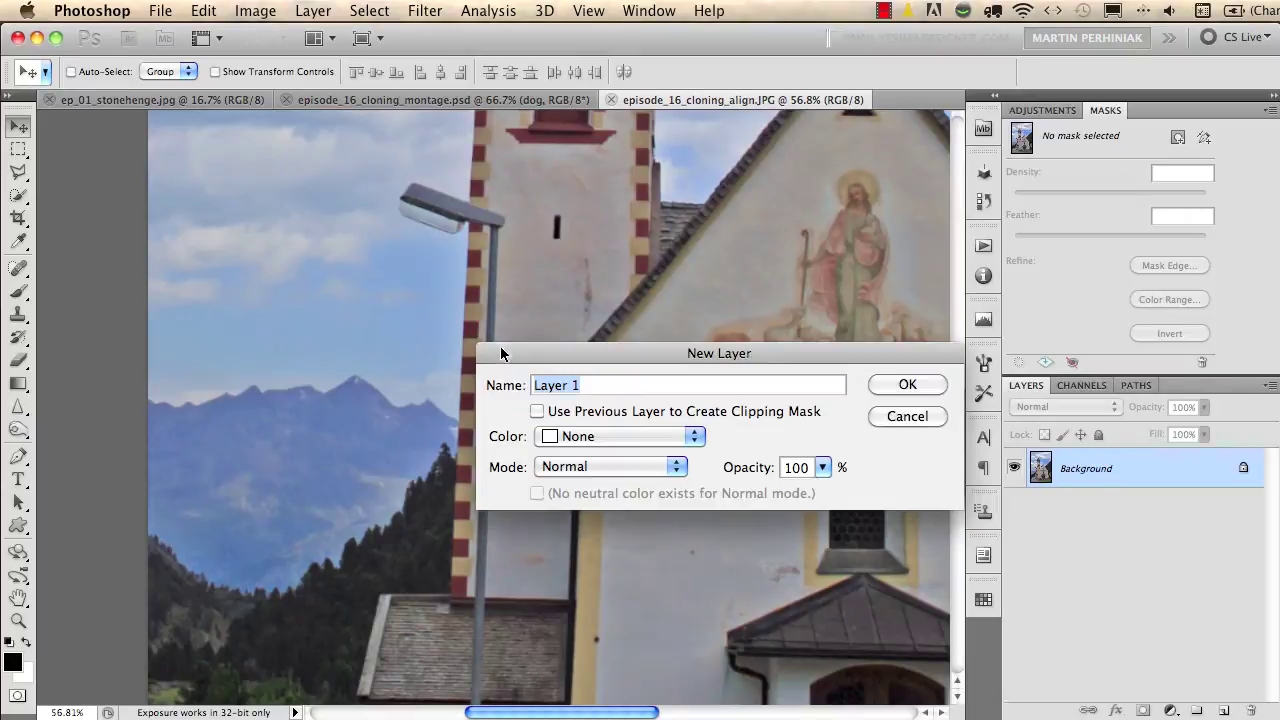
key(Return)
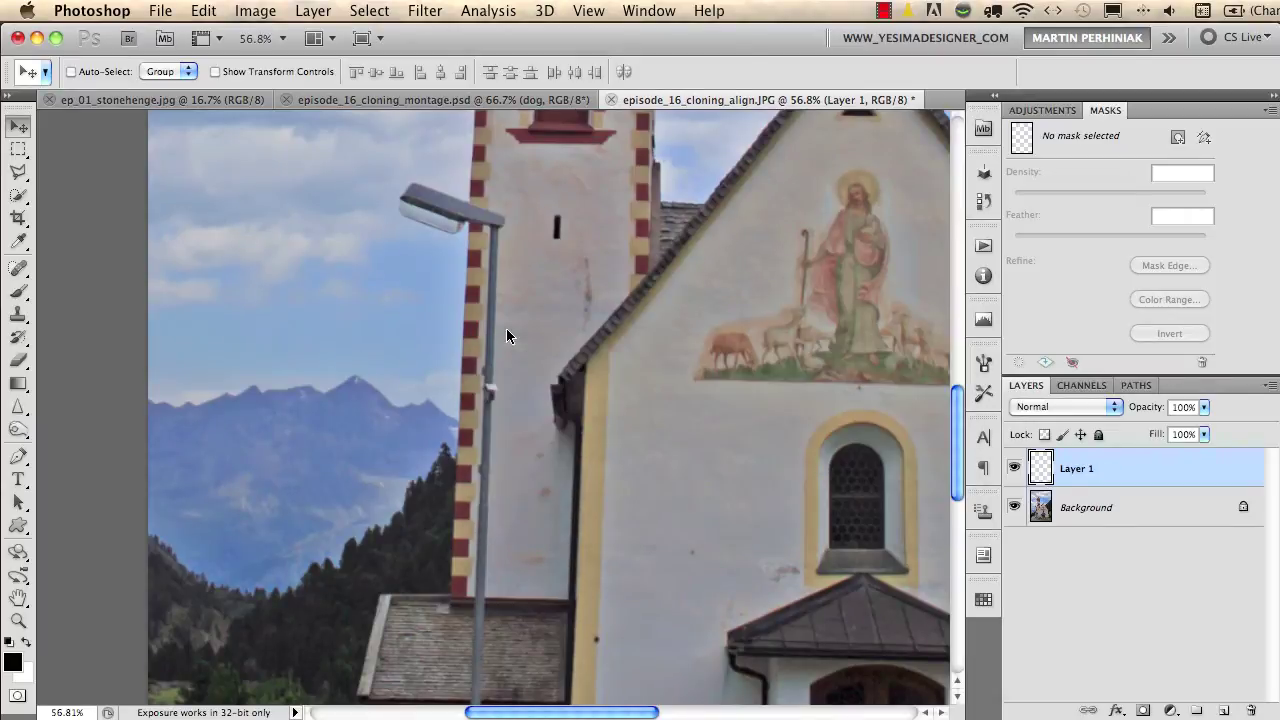
double_click(1064, 467)
text(clo)
key(Return)
- Activate the Clone Stamp tool and set its sampling to Current & Below
click(17, 318)
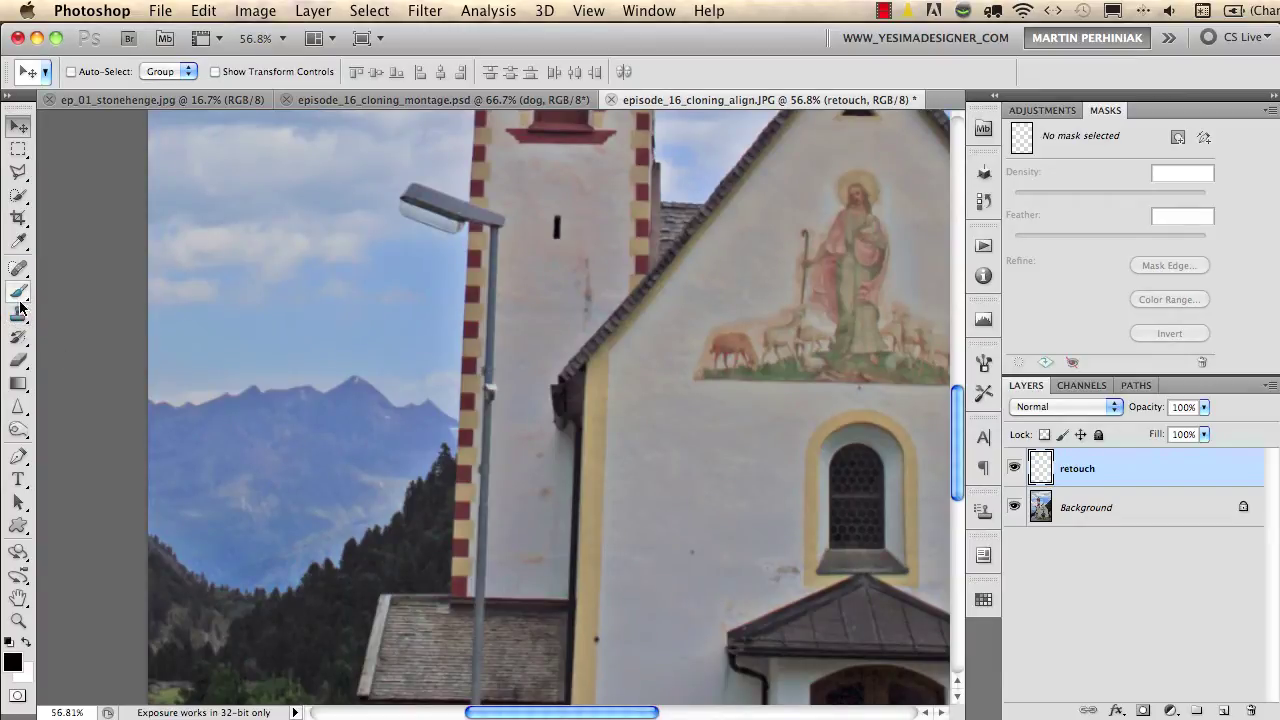
click(17, 316)
scroll(389, 330, up, 3)
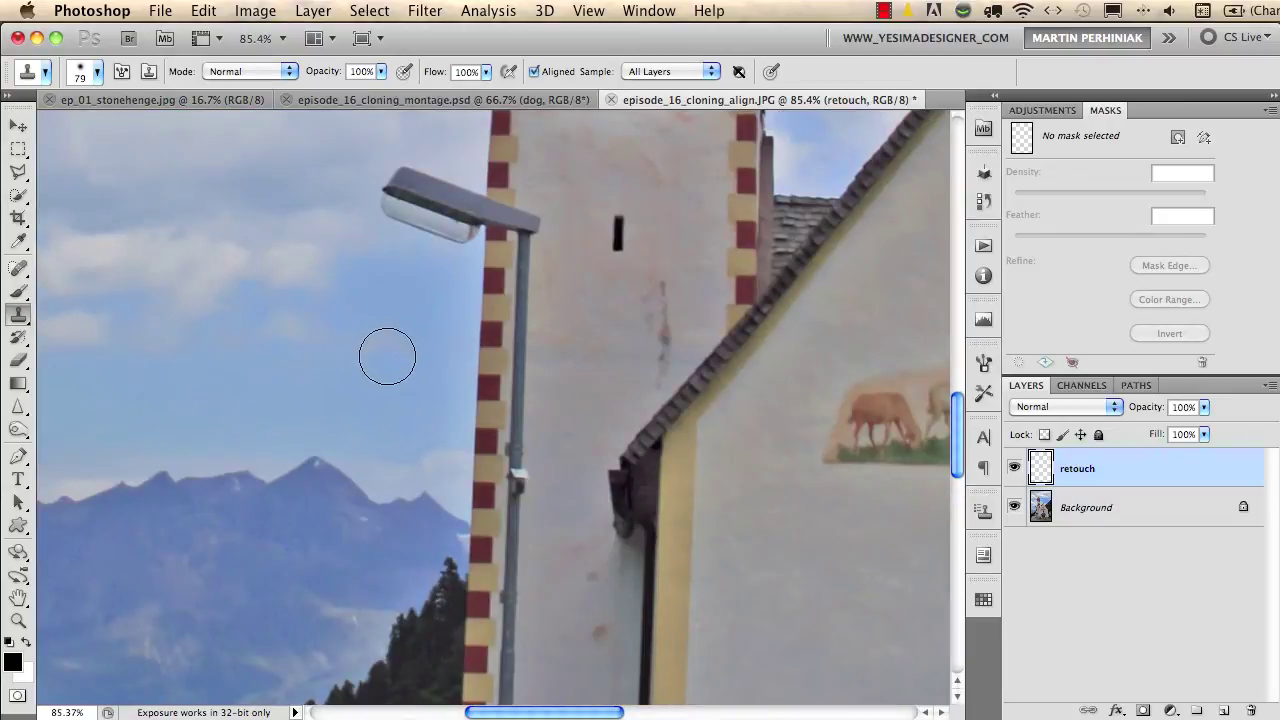
drag(431, 306, 477, 417)
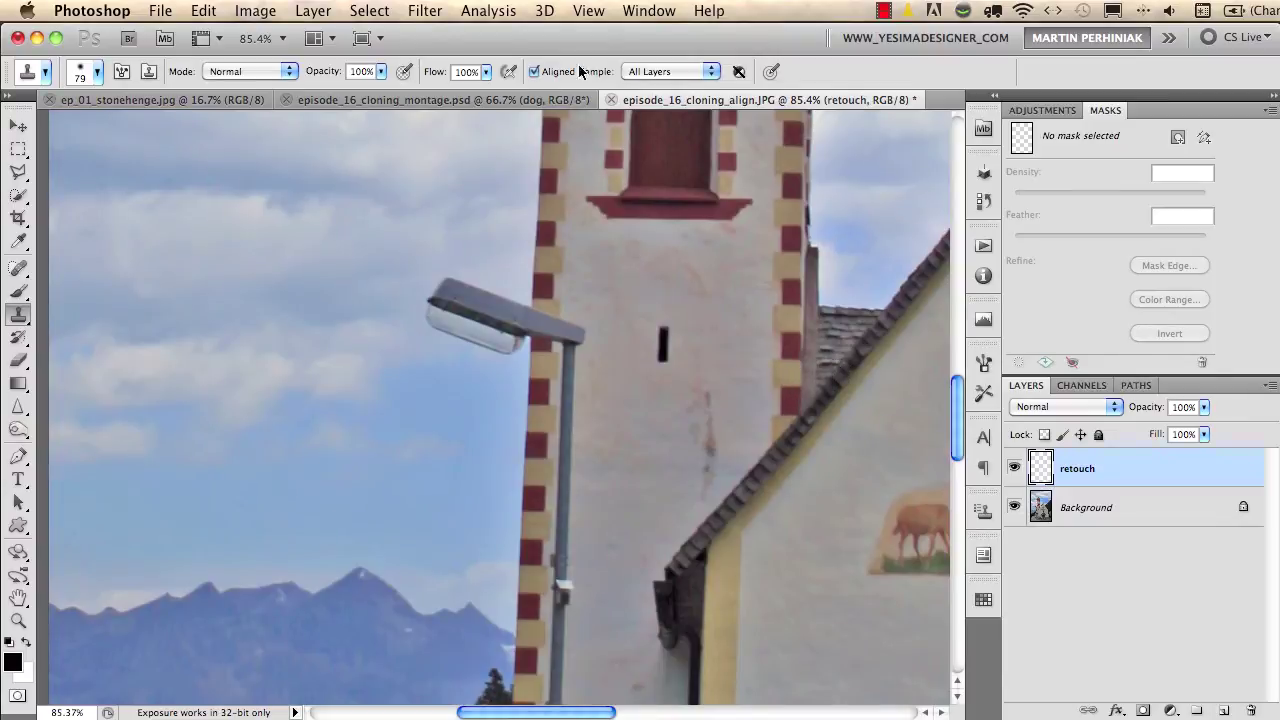
click(658, 71)
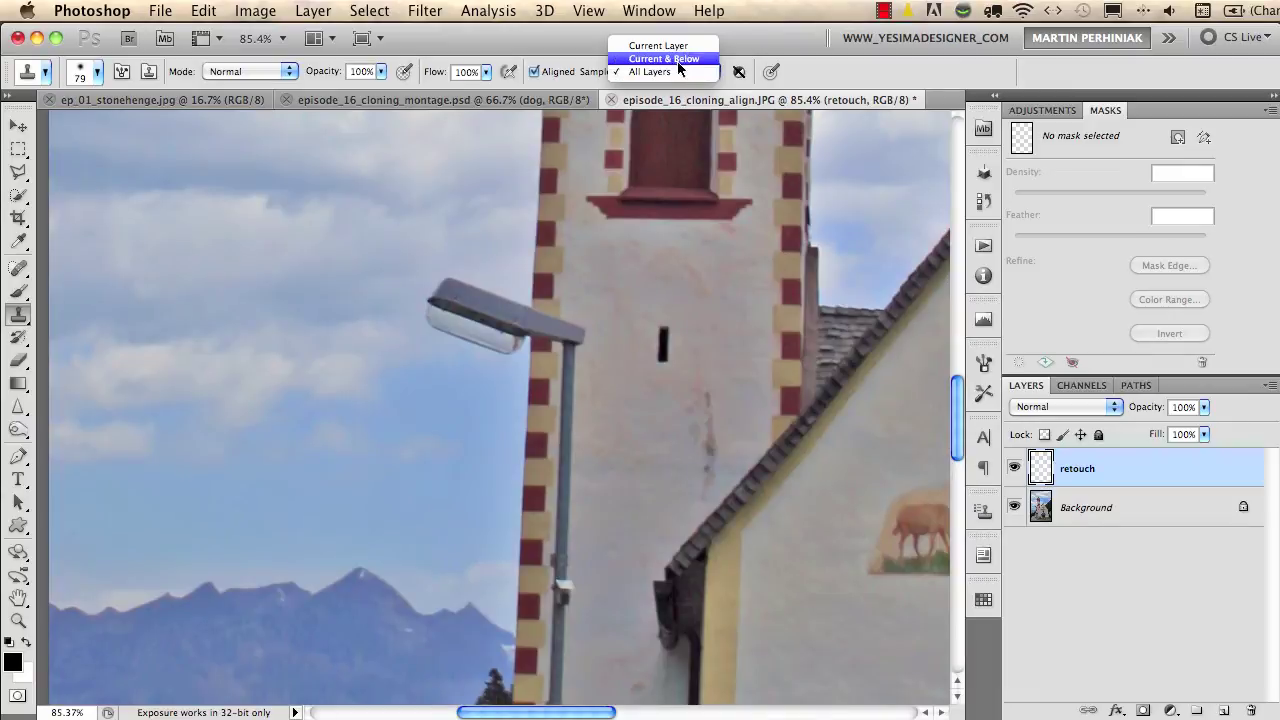
click(680, 59)
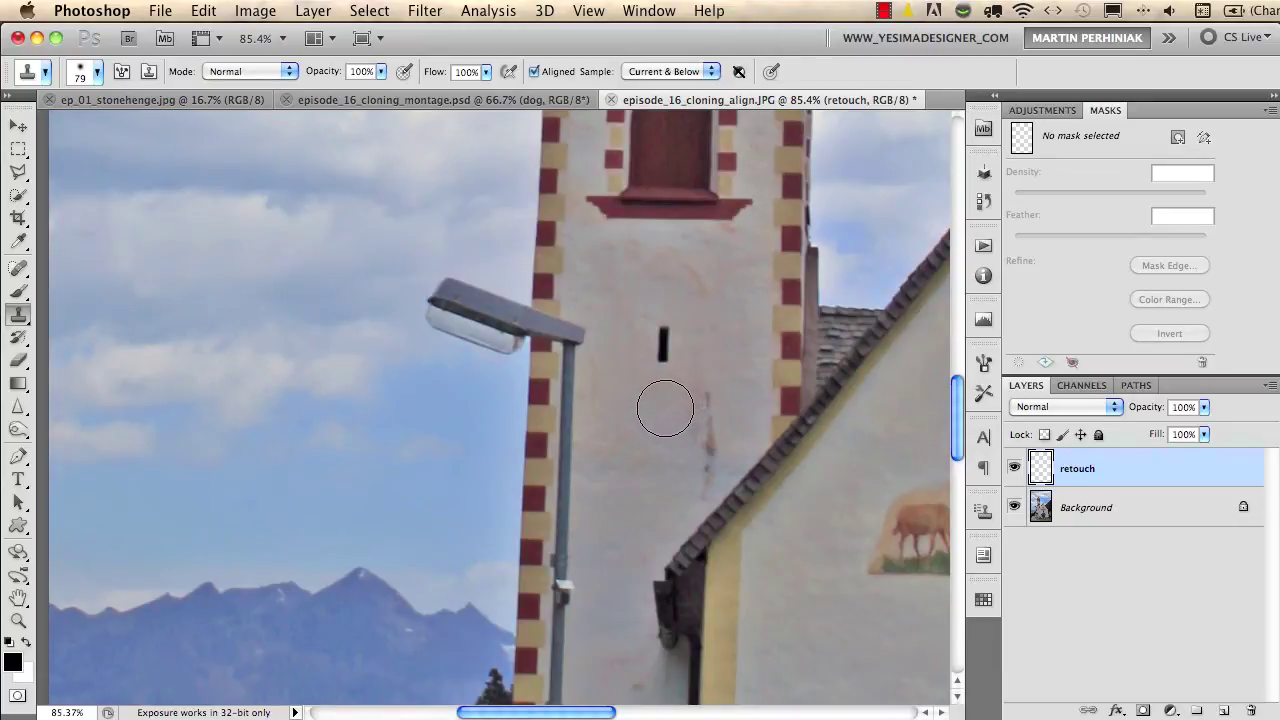
- Lower the clone brush's hardness to the minimum so its edge is fully soft
click(95, 74)
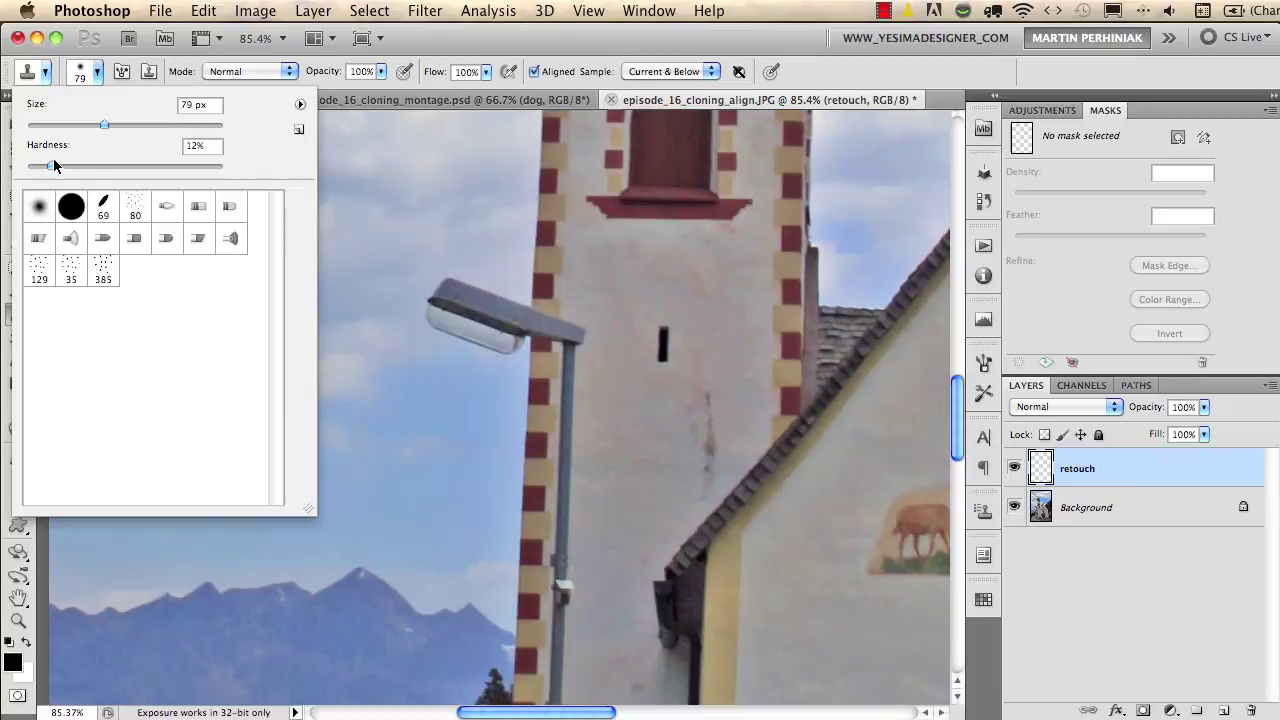
drag(47, 165, 10, 166)
click(327, 81)
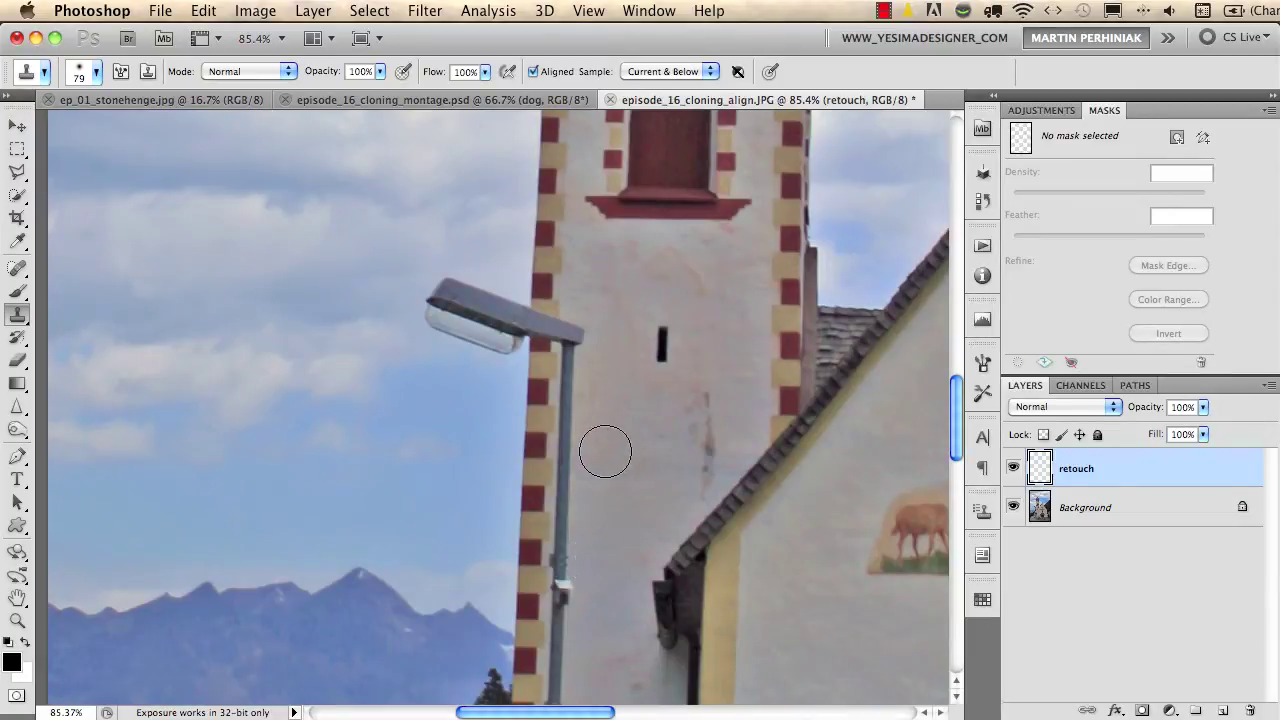
- Try cloning over the lamp post where it crosses the annex's eave, and undo the stroke
drag(608, 523, 625, 475)
drag(641, 407, 704, 439)
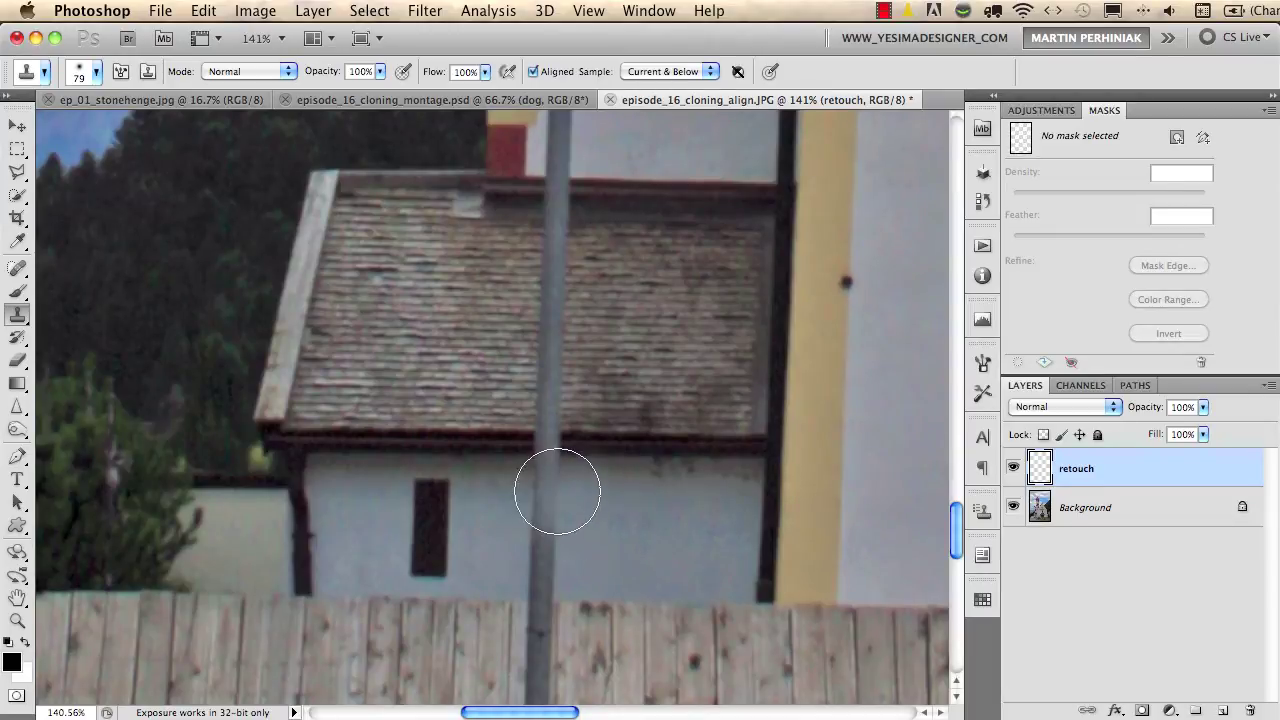
mouse_move(547, 503)
mouse_down()
mouse_move(565, 457)
mouse_move(545, 443)
mouse_move(557, 411)
mouse_move(544, 404)
mouse_move(562, 407)
mouse_move(552, 368)
mouse_move(555, 426)
mouse_up()
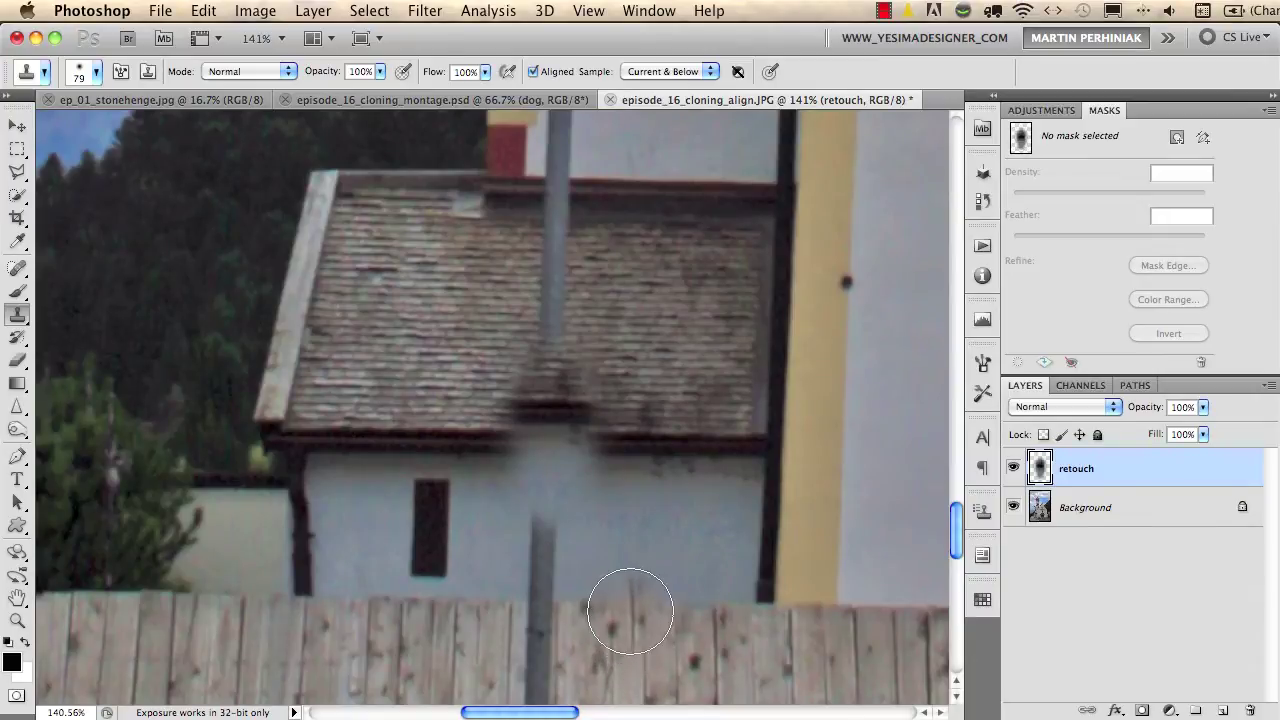
key(super+z)
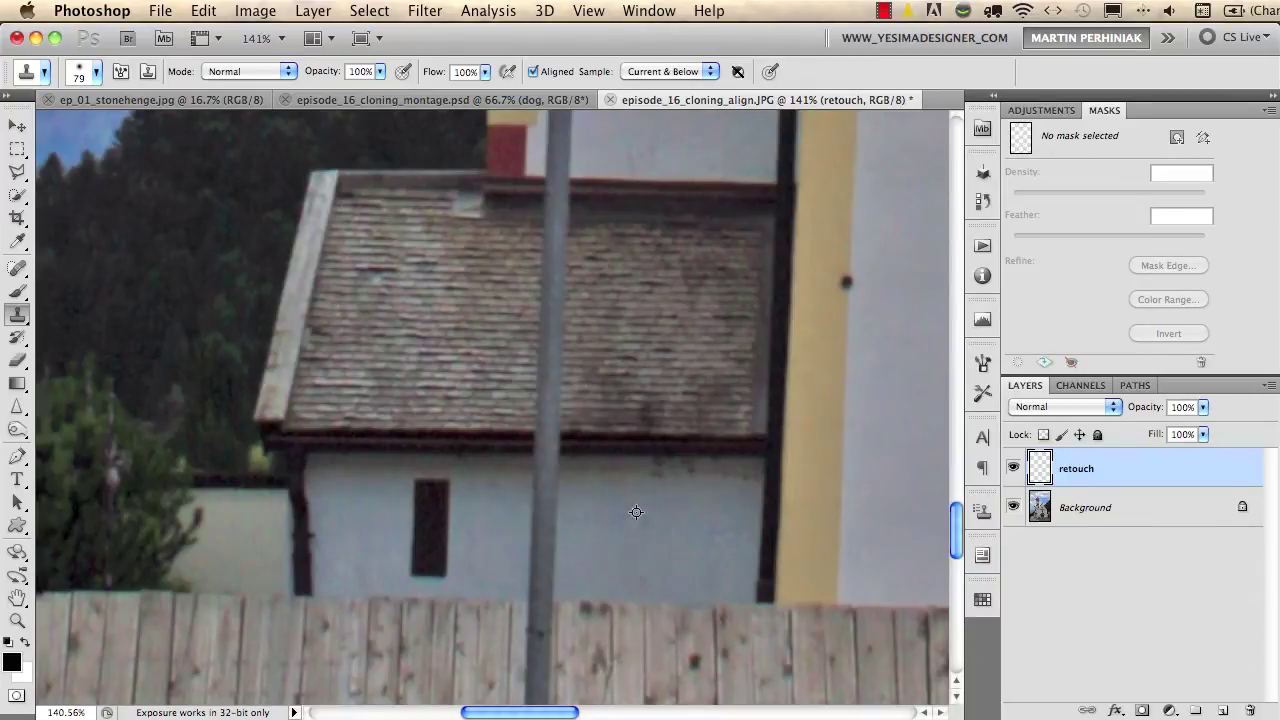
- Sample the annex's eave beside the lamp post and clone over the post along the roof, wall and wooden fence, aligned with the eave
alt+click(655, 439)
click(545, 410)
key(ctrl+z)
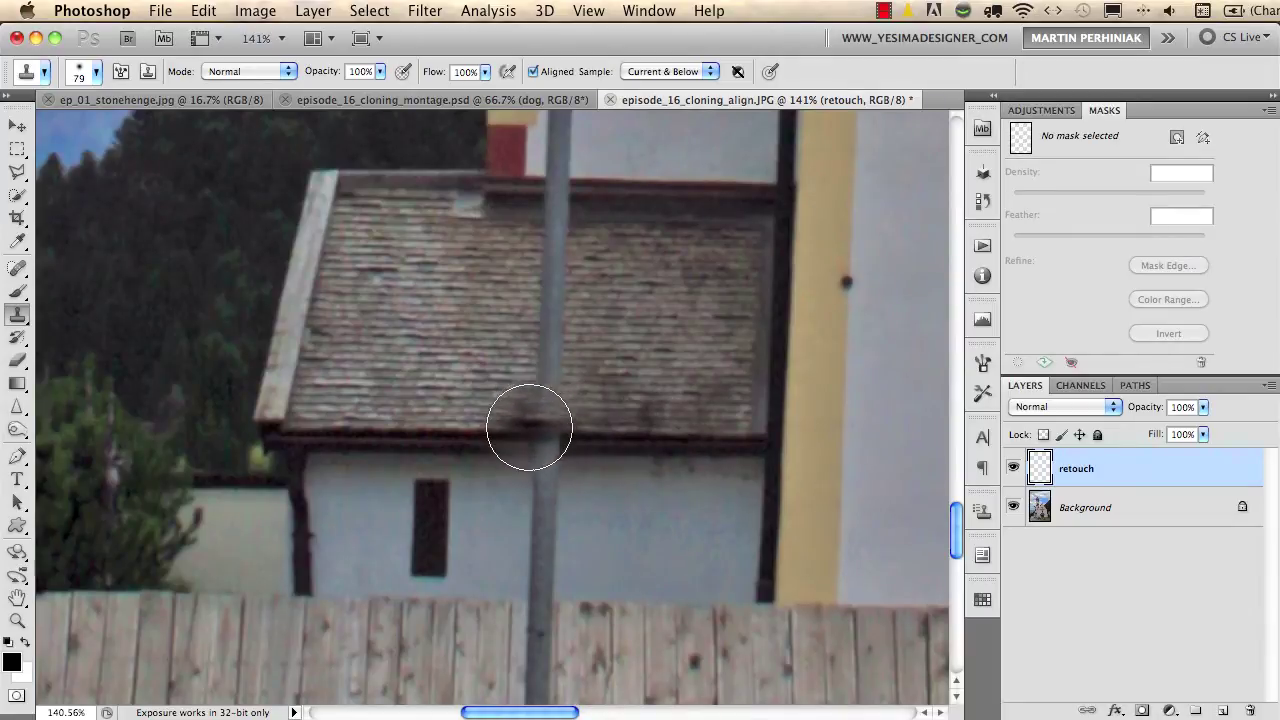
click(543, 437)
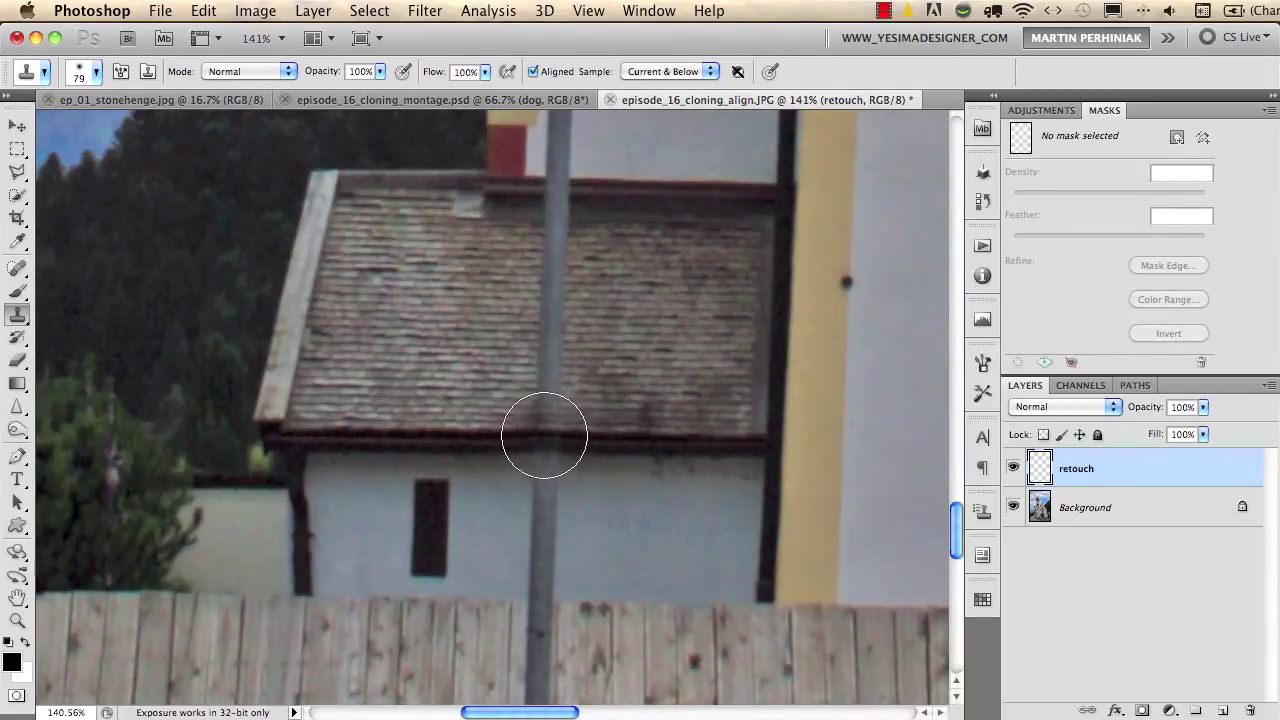
click(547, 435)
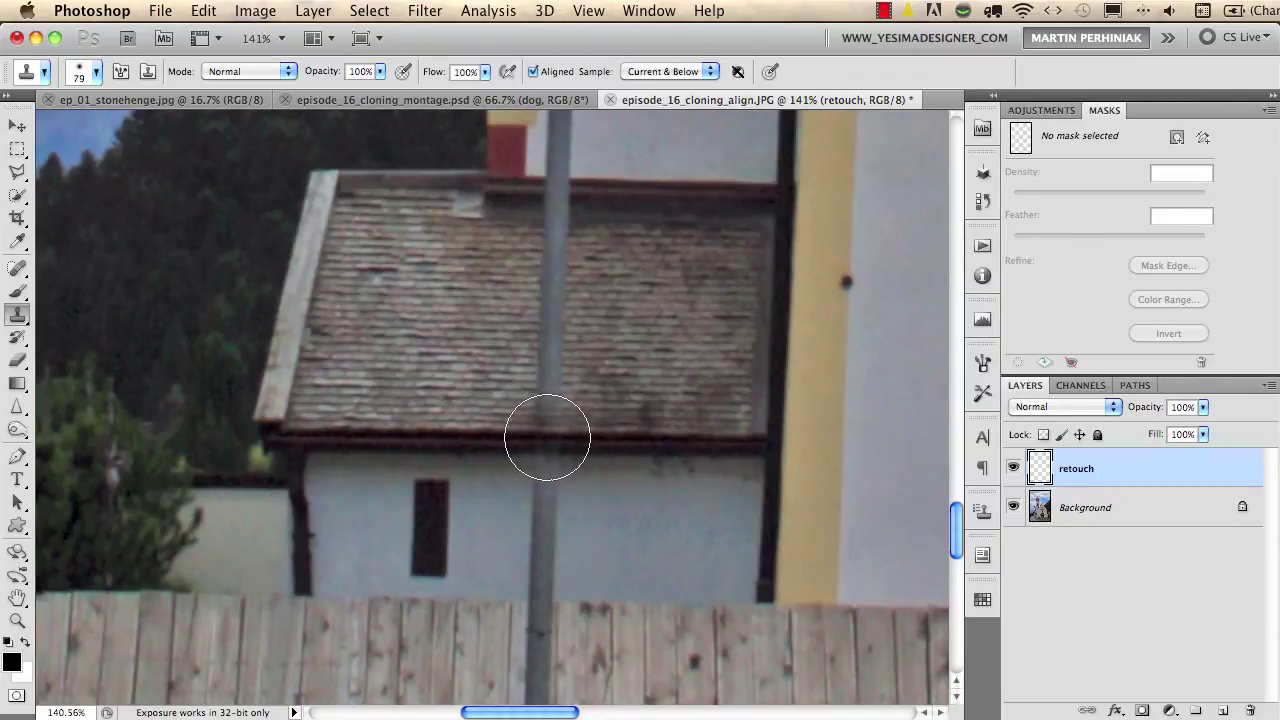
mouse_move(550, 439)
mouse_down()
mouse_move(558, 342)
mouse_move(563, 196)
mouse_move(549, 246)
mouse_up()
mouse_move(552, 417)
mouse_down()
mouse_move(553, 585)
mouse_move(548, 662)
mouse_up()
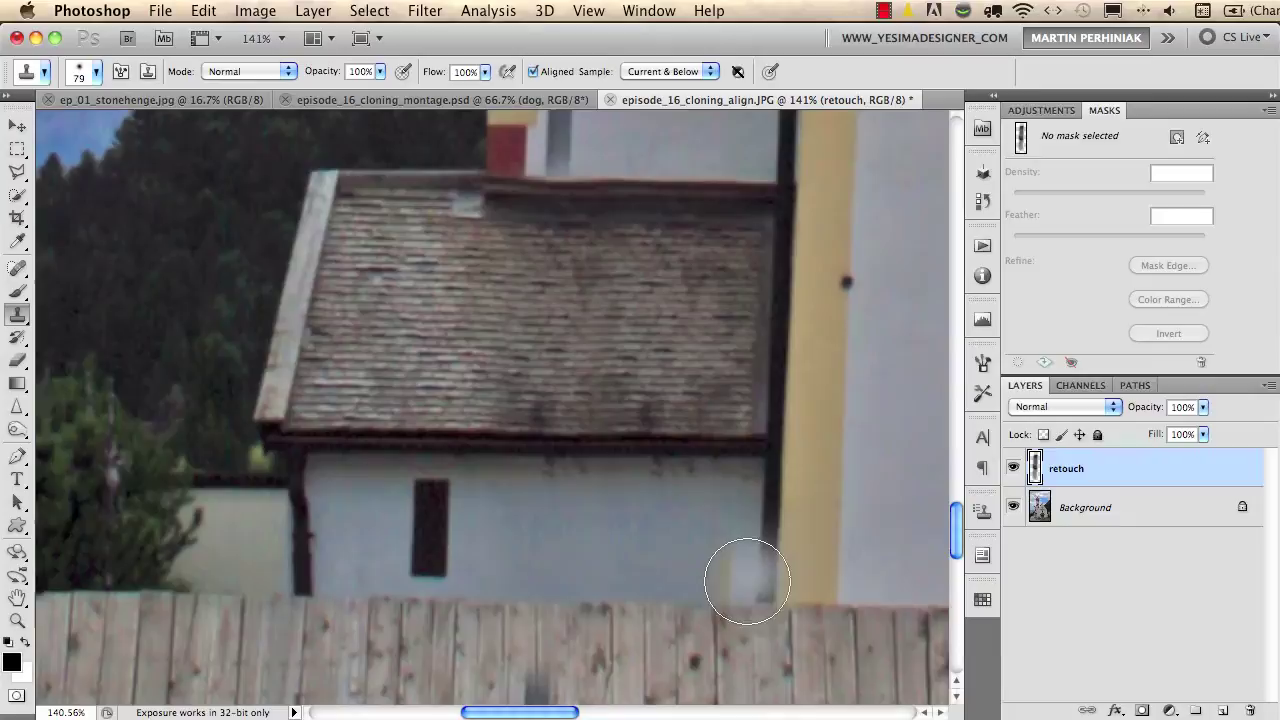
- Clone the bench's seat edge over the lower lamp post with a 49 px brush, covering it down to the grass
drag(580, 605, 600, 277)
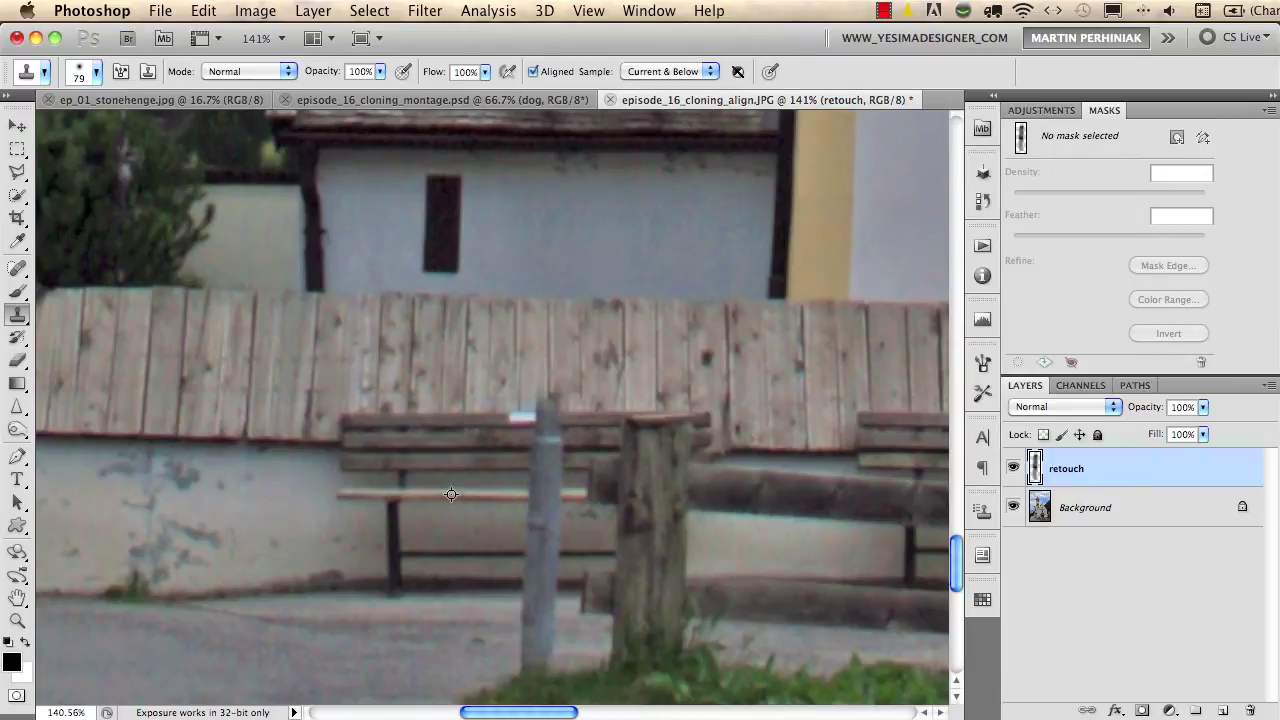
click(505, 495)
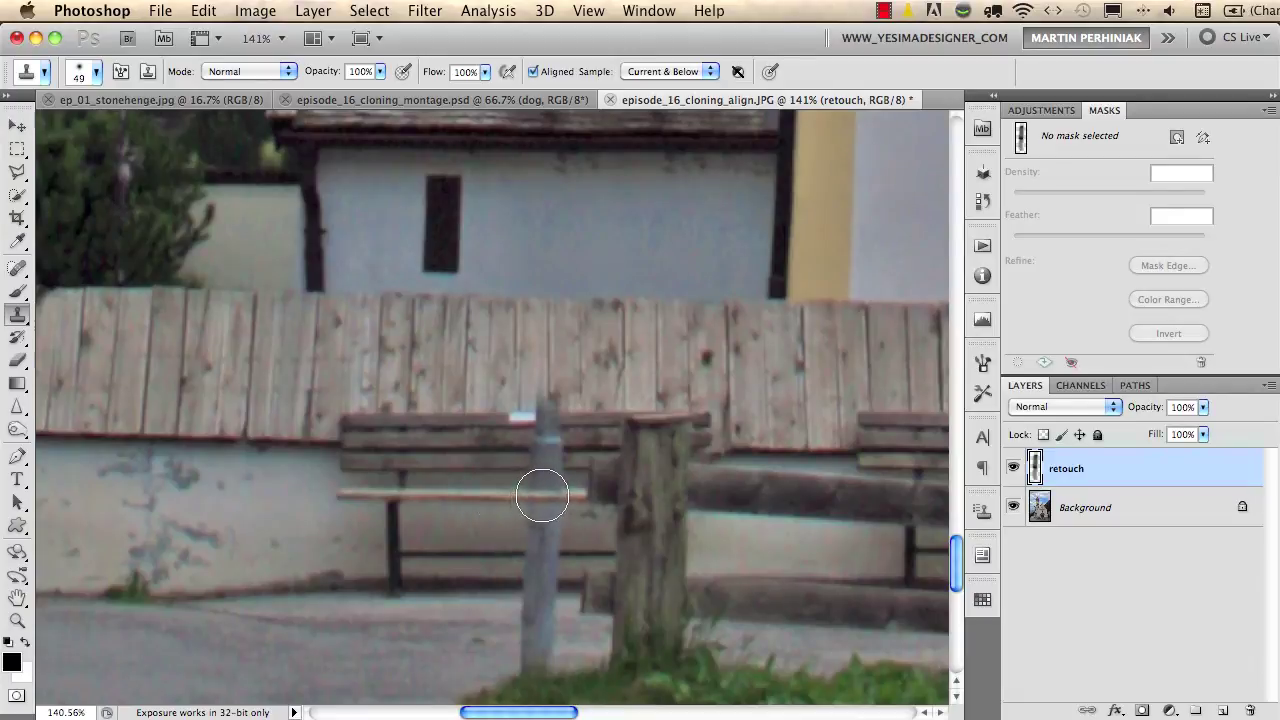
mouse_move(541, 497)
mouse_down()
mouse_move(557, 491)
mouse_move(531, 474)
mouse_move(547, 424)
mouse_move(536, 676)
mouse_up()
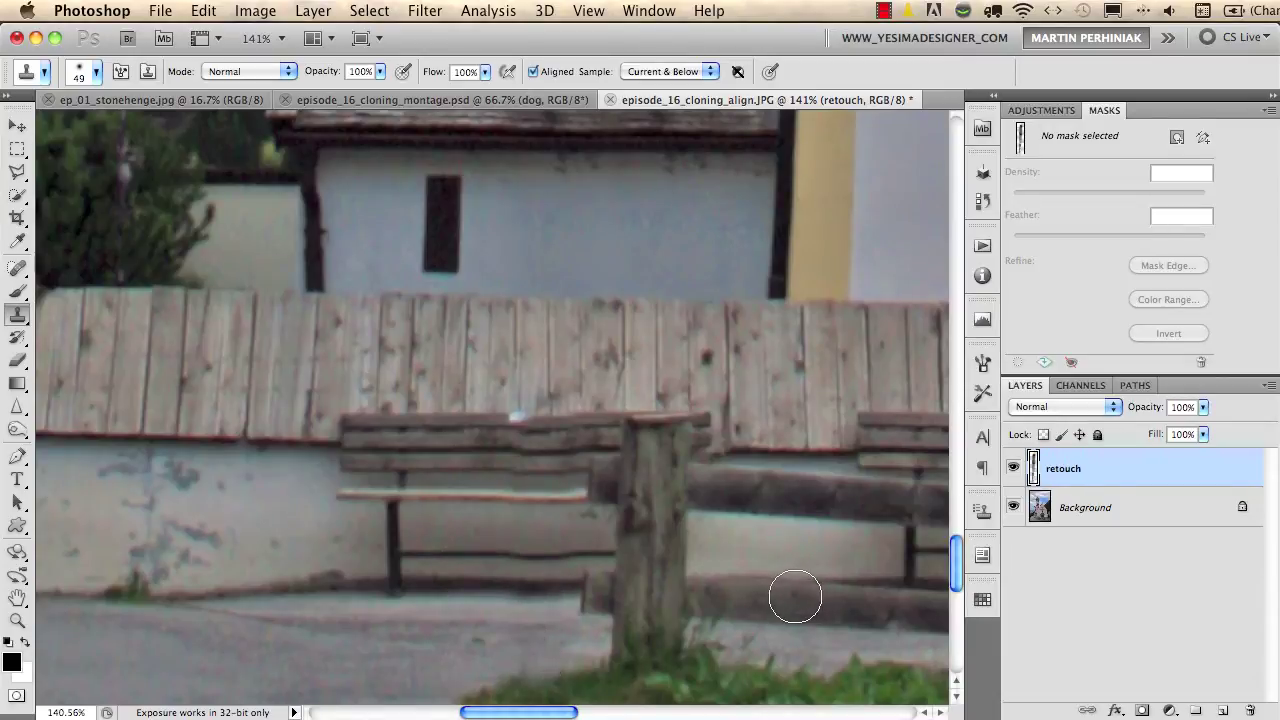
- Sample the tower's brick corner above the street lamp and clone it over the lamp's arm and head, rebuilding tower edge and sky
drag(606, 243, 580, 571)
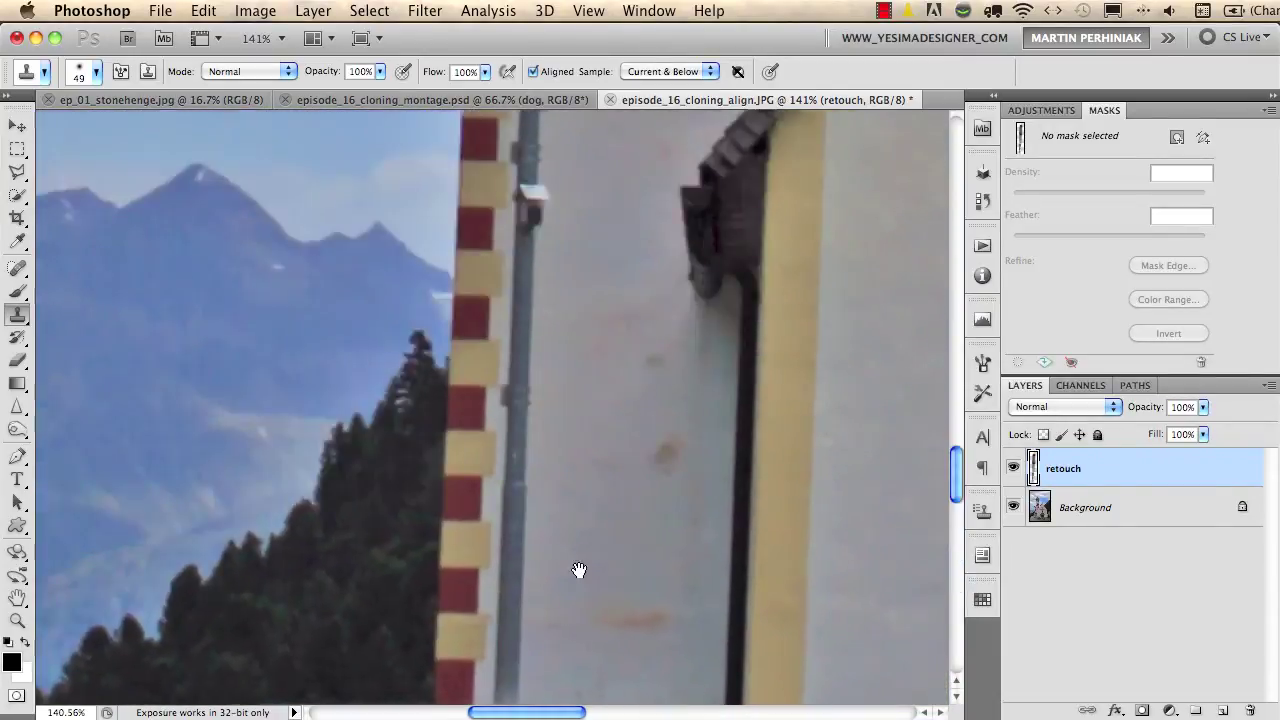
mouse_move(599, 232)
mouse_down()
mouse_move(609, 429)
mouse_move(649, 397)
mouse_up()
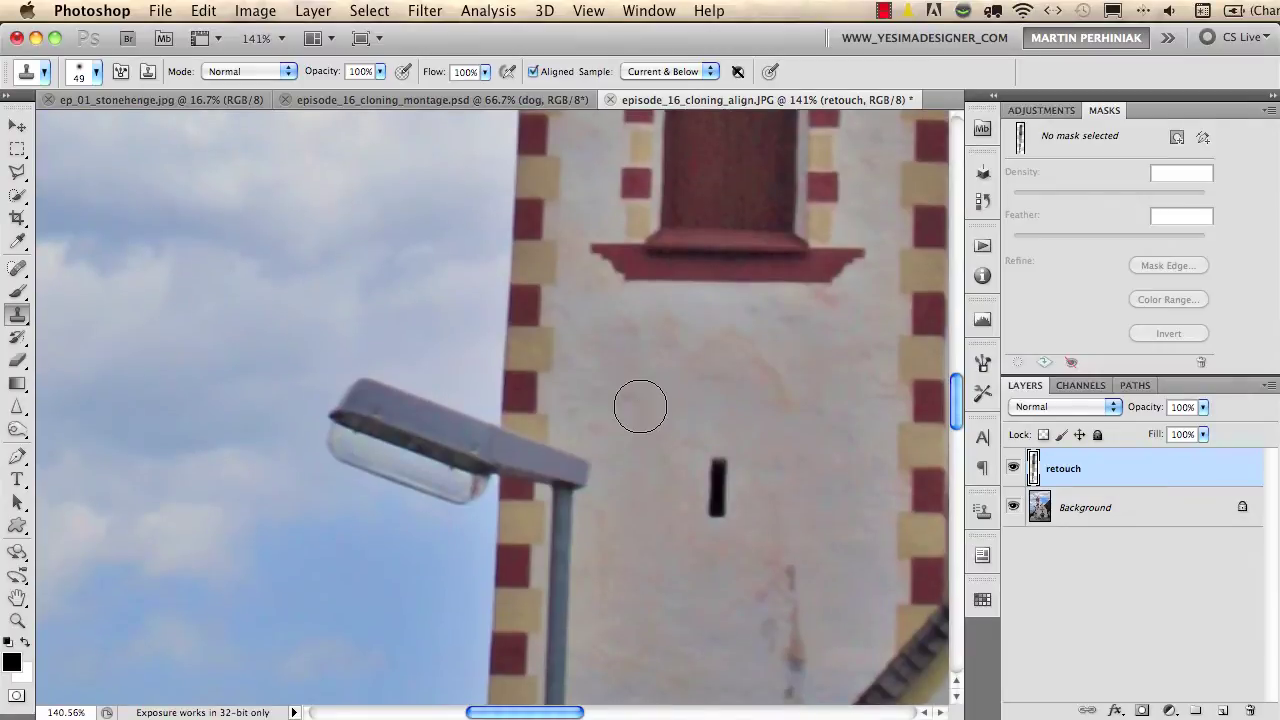
drag(573, 371, 660, 374)
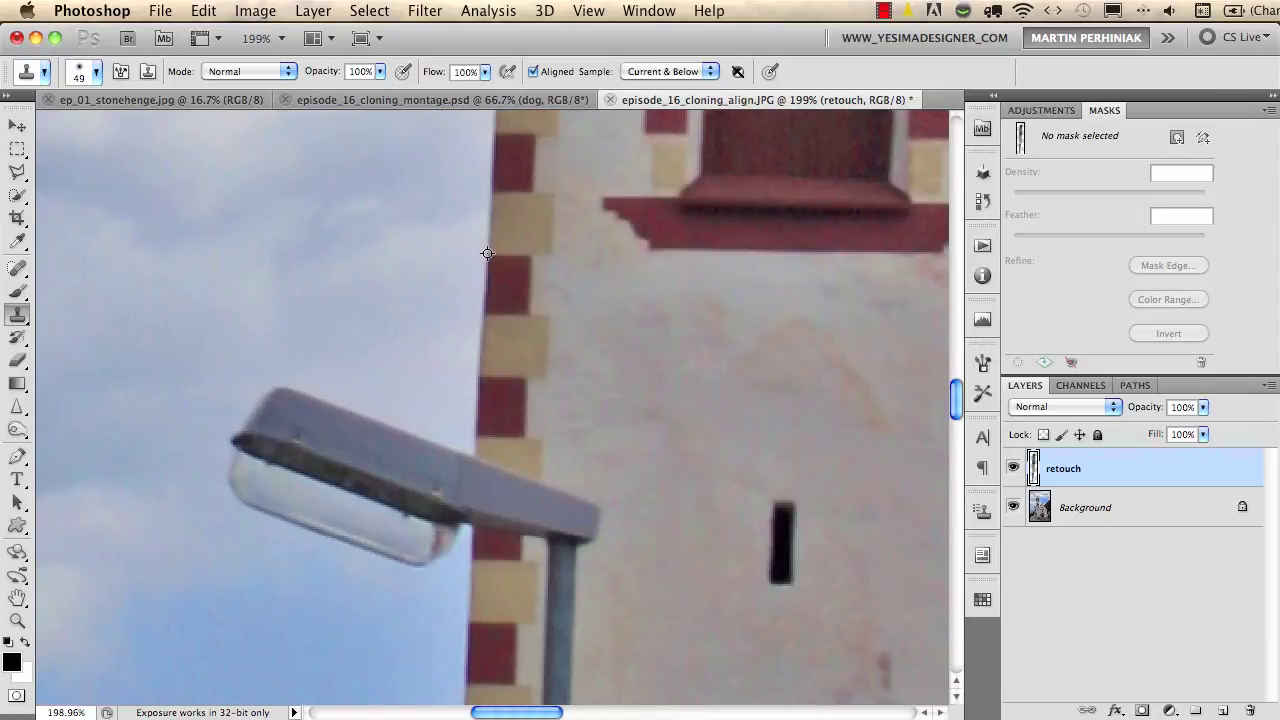
mouse_move(489, 257)
mouse_down()
mouse_move(463, 323)
mouse_move(457, 400)
mouse_move(477, 494)
mouse_move(466, 509)
mouse_move(471, 500)
mouse_up()
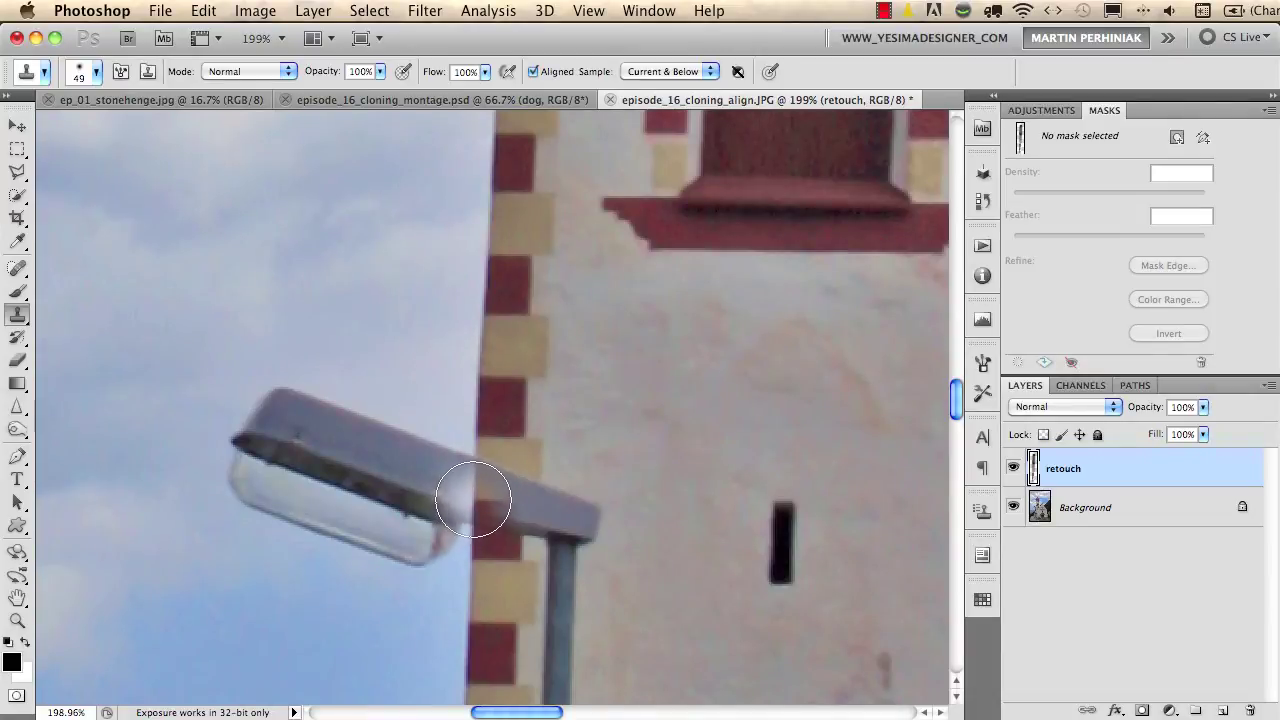
mouse_move(473, 499)
mouse_down()
mouse_move(452, 467)
mouse_move(475, 520)
mouse_move(533, 485)
mouse_move(560, 537)
mouse_move(565, 527)
mouse_move(530, 530)
mouse_move(552, 539)
mouse_move(557, 571)
mouse_move(438, 543)
mouse_move(375, 446)
mouse_move(340, 435)
mouse_move(273, 447)
mouse_move(240, 479)
mouse_move(363, 525)
mouse_move(372, 492)
mouse_move(302, 490)
mouse_up()
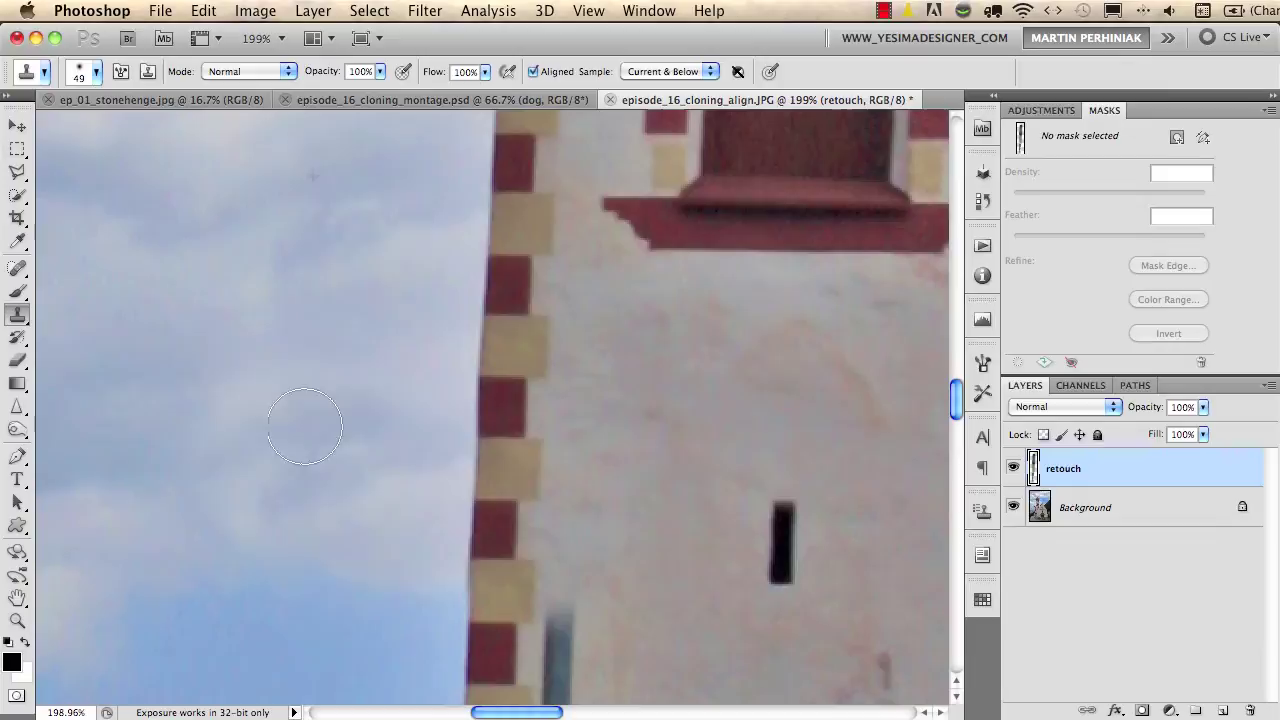
click(325, 612)
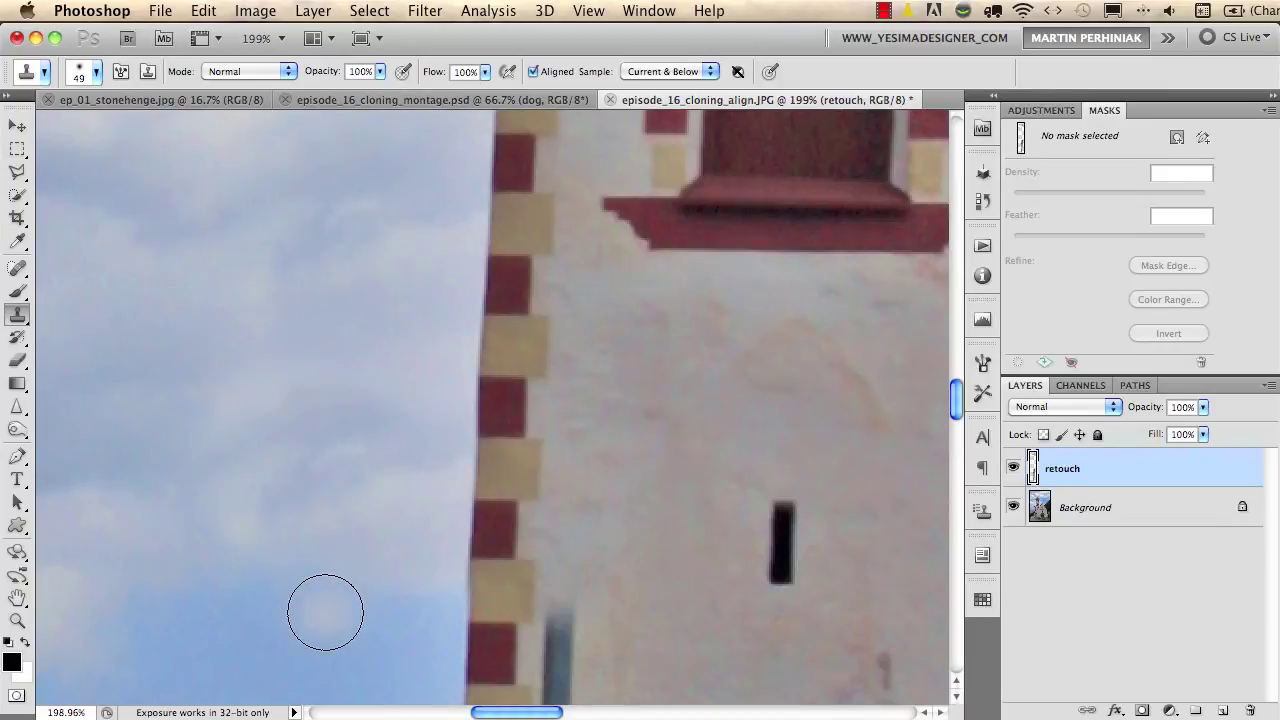
- Compare the retouched church with the original by hiding and showing the retouch layer
scroll(325, 612, down, 5)
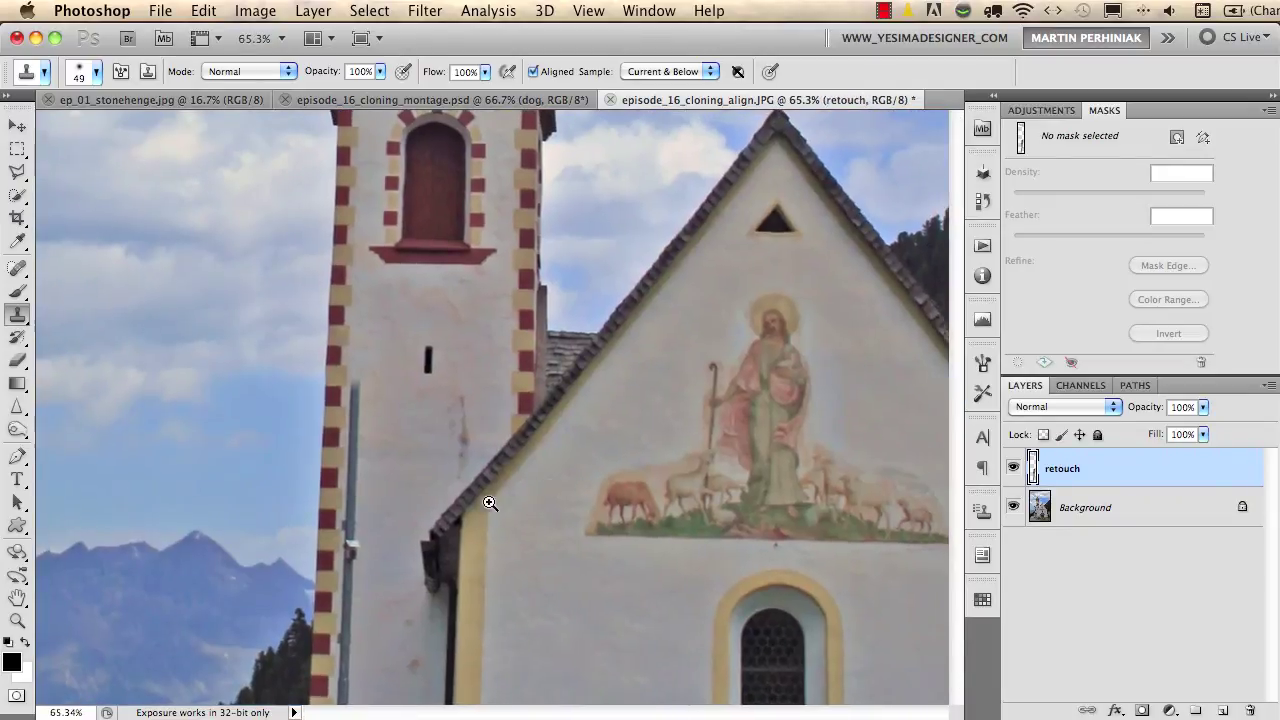
mouse_move(491, 503)
mouse_down()
mouse_move(540, 366)
mouse_move(499, 644)
mouse_up()
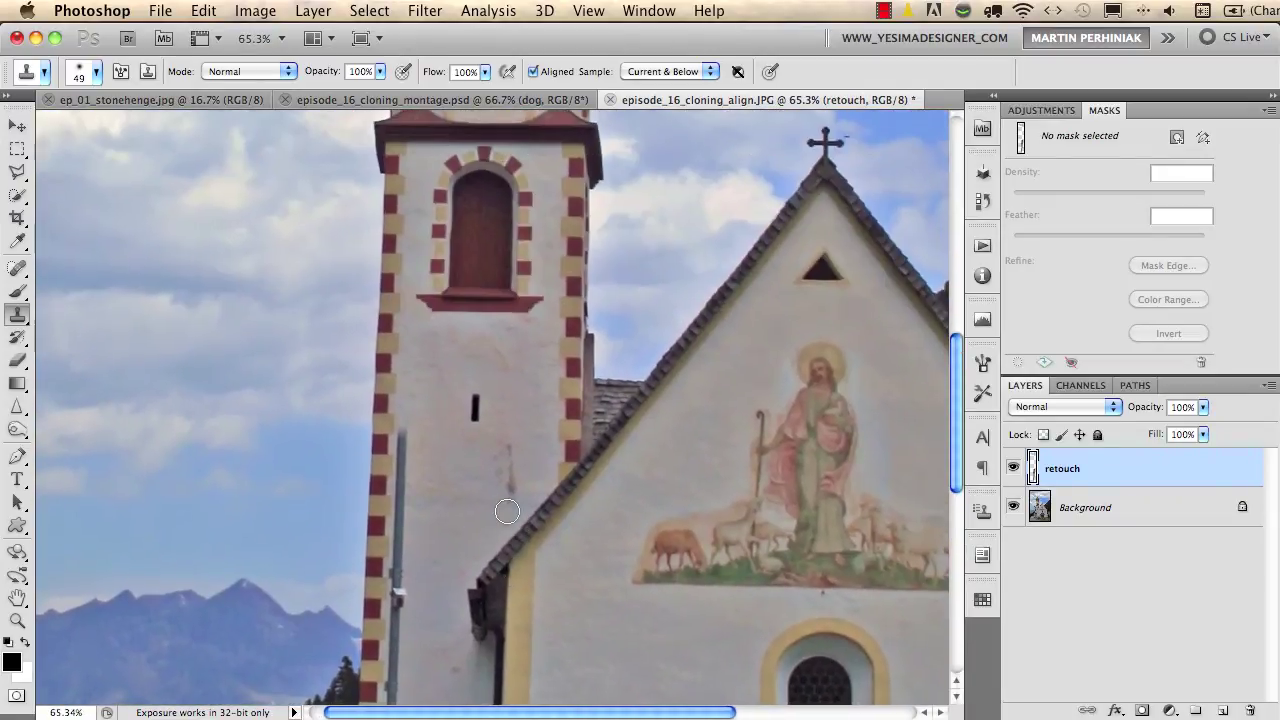
click(1013, 469)
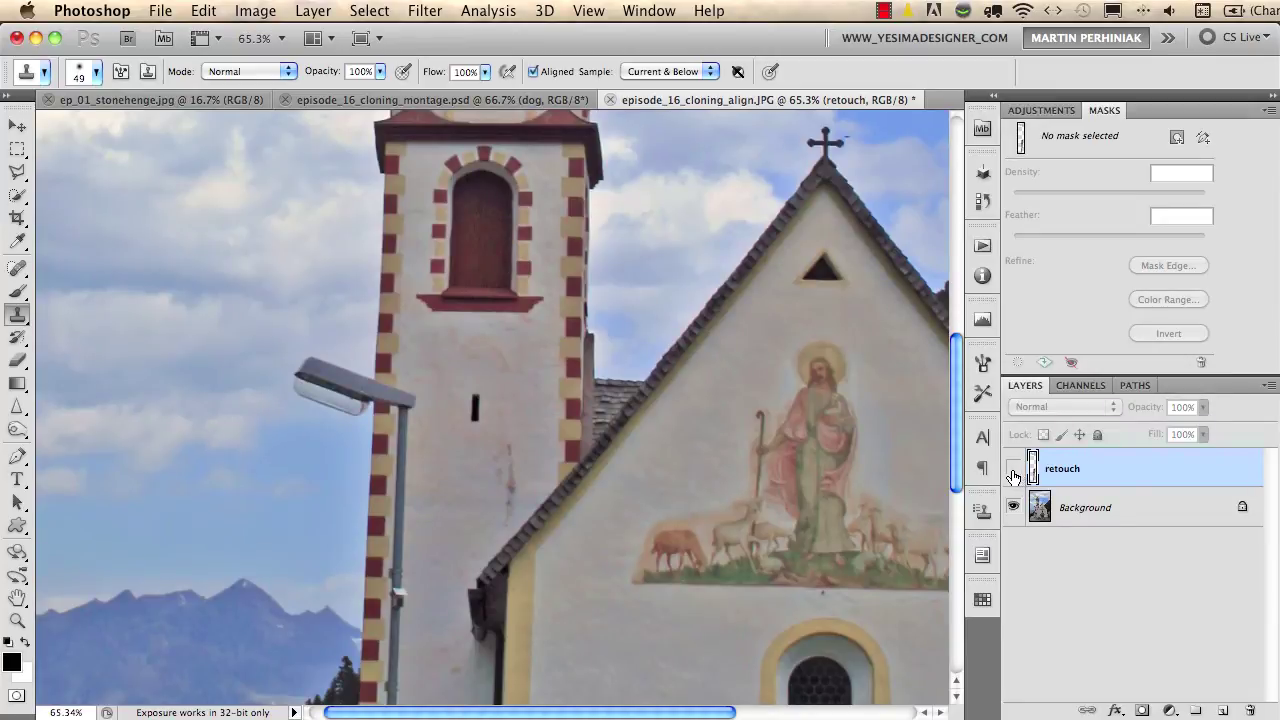
click(1013, 469)
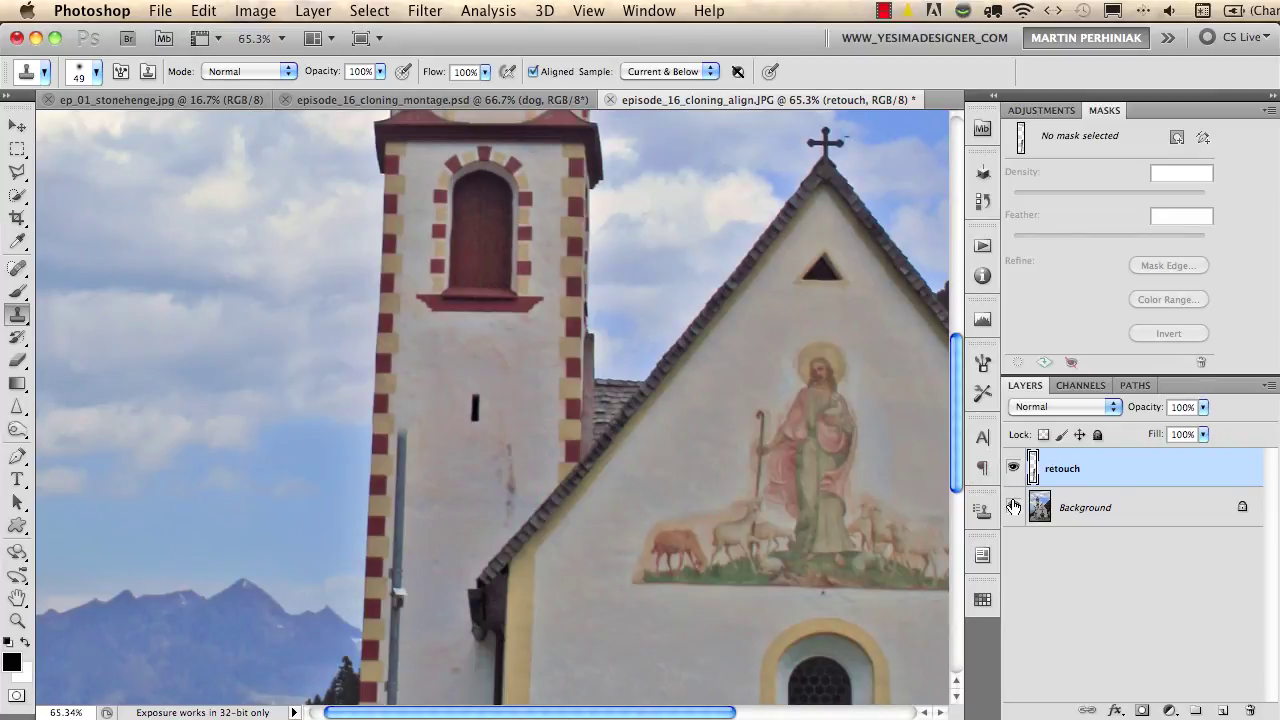
- Close the church photo without saving it
key(super+w)
click(652, 331)
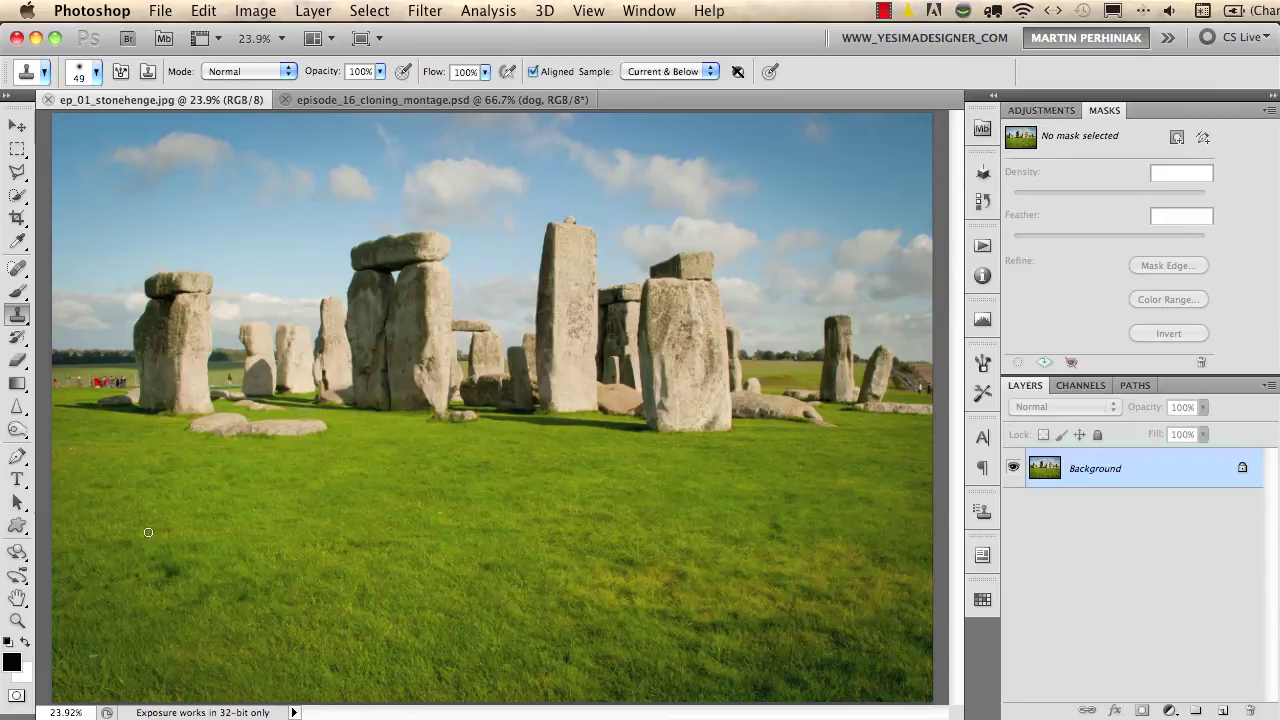
- Create a new layer above the Stonehenge photo's Background layer and name it "retouch"
mouse_move(87, 374)
mouse_down()
mouse_move(134, 371)
mouse_move(209, 407)
mouse_up()
scroll(244, 410, left, 5)
scroll(244, 410, up, 2)
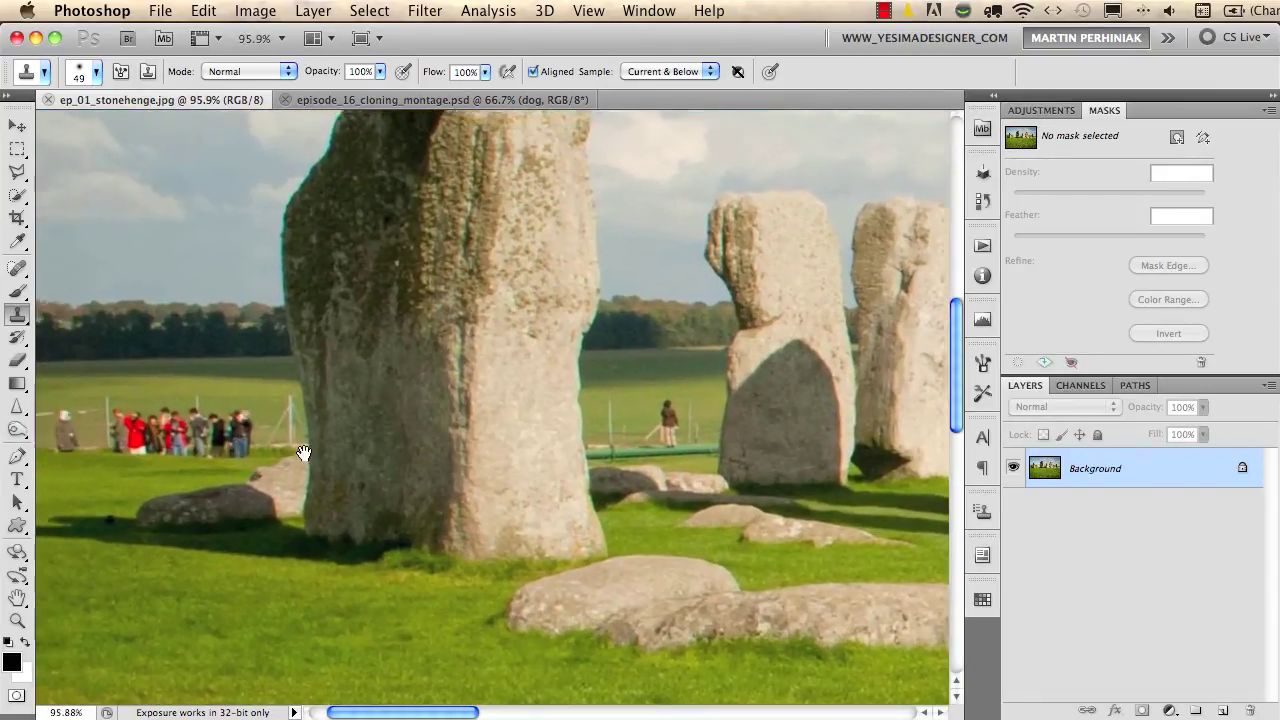
key(super+shift+n)
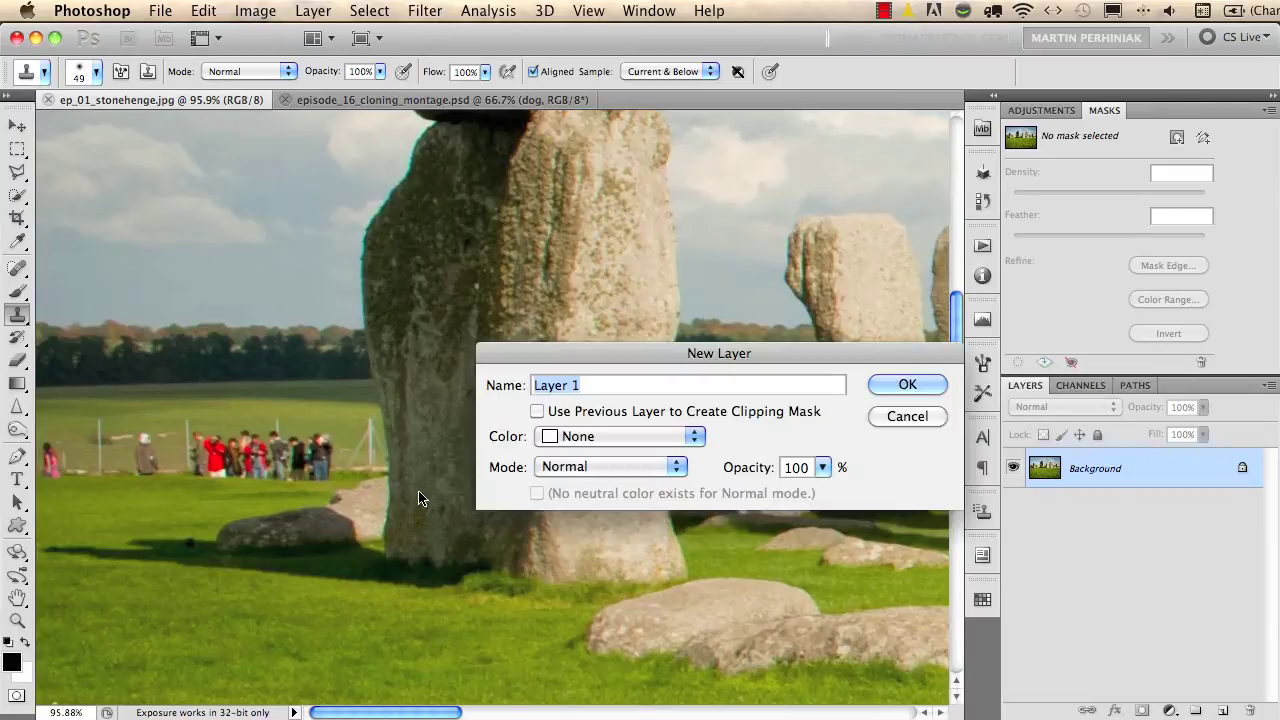
key(Return)
double_click(1080, 468)
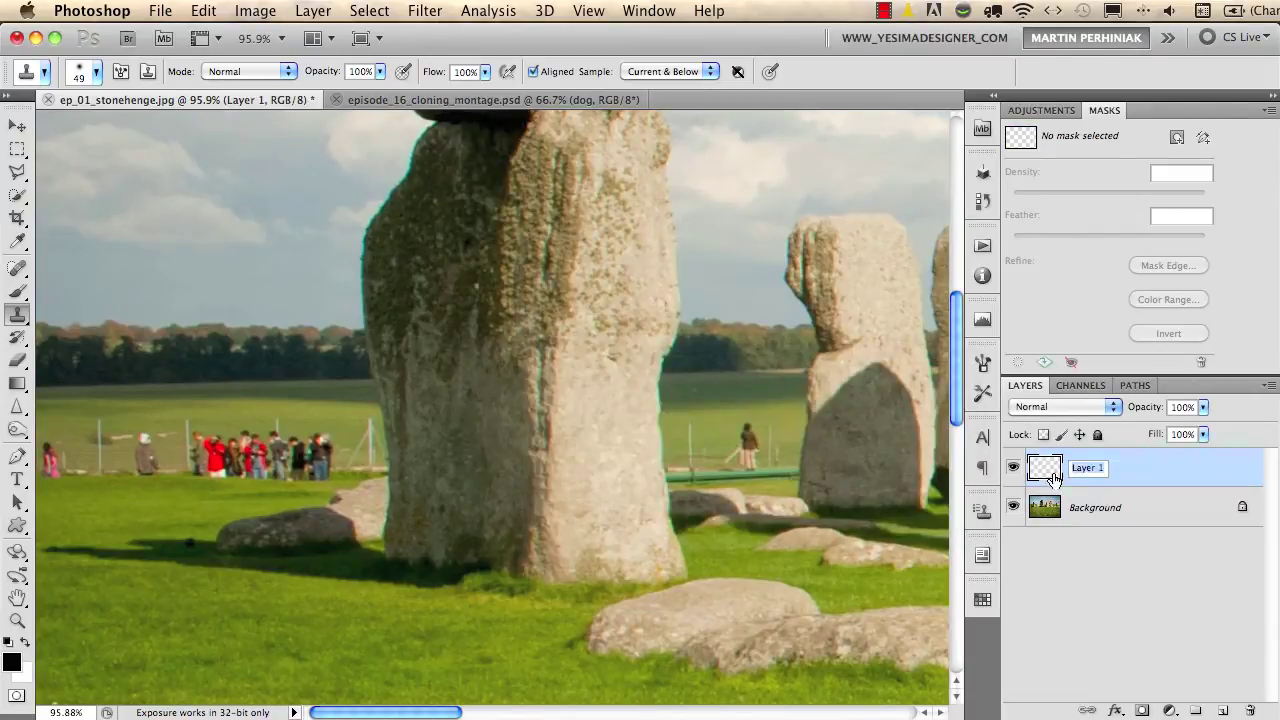
text(retouch)
key(Return)
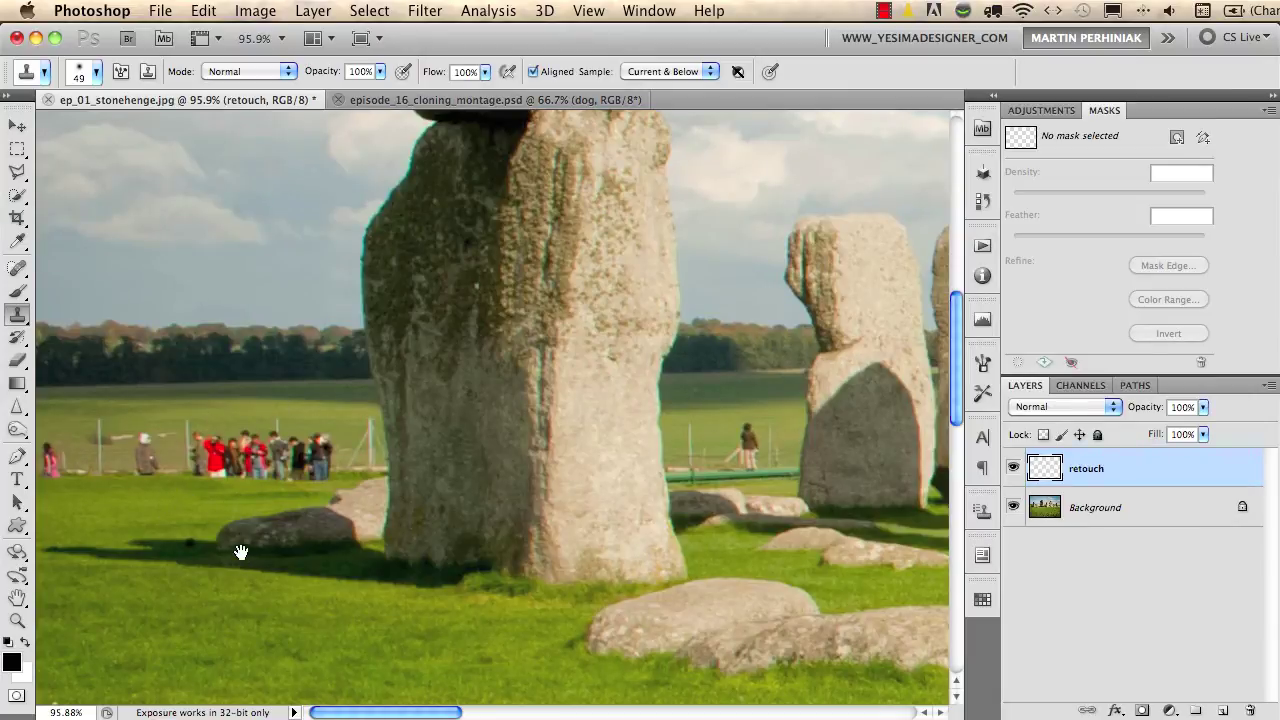
- Clone grass over the leftmost visitors and the stretch of fence beside them, using a 49 px Clone Stamp brush
drag(240, 551, 349, 449)
mouse_move(218, 390)
mouse_down()
mouse_move(297, 420)
mouse_move(217, 414)
mouse_move(337, 426)
mouse_up()
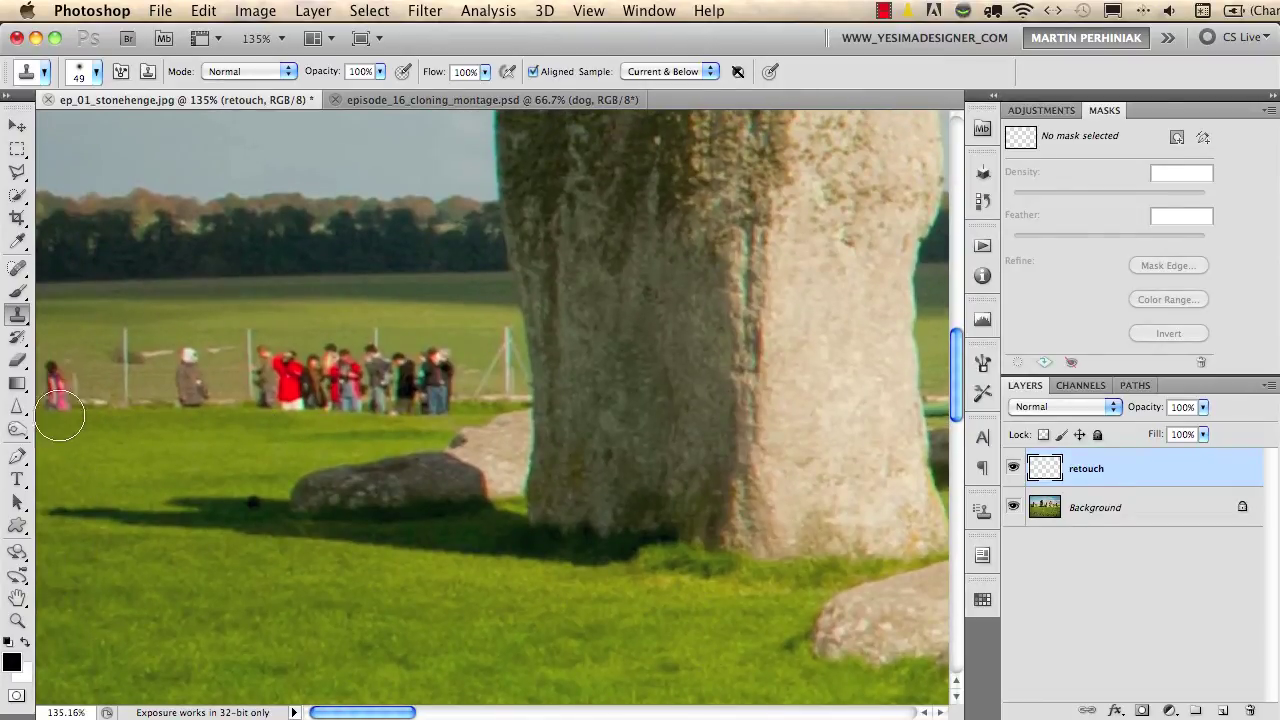
mouse_move(60, 418)
mouse_down()
mouse_move(65, 372)
mouse_move(89, 401)
mouse_move(109, 394)
mouse_move(129, 351)
mouse_move(139, 379)
mouse_move(177, 399)
mouse_move(138, 344)
mouse_move(105, 365)
mouse_up()
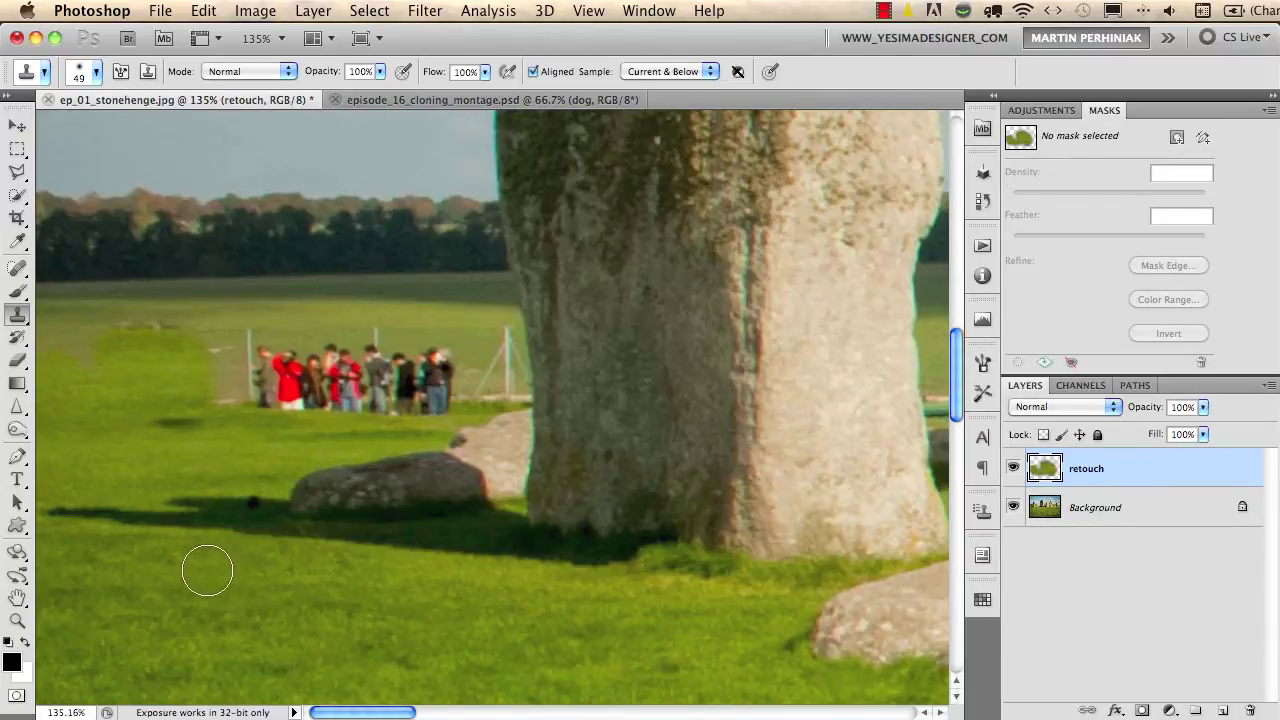
click(258, 432)
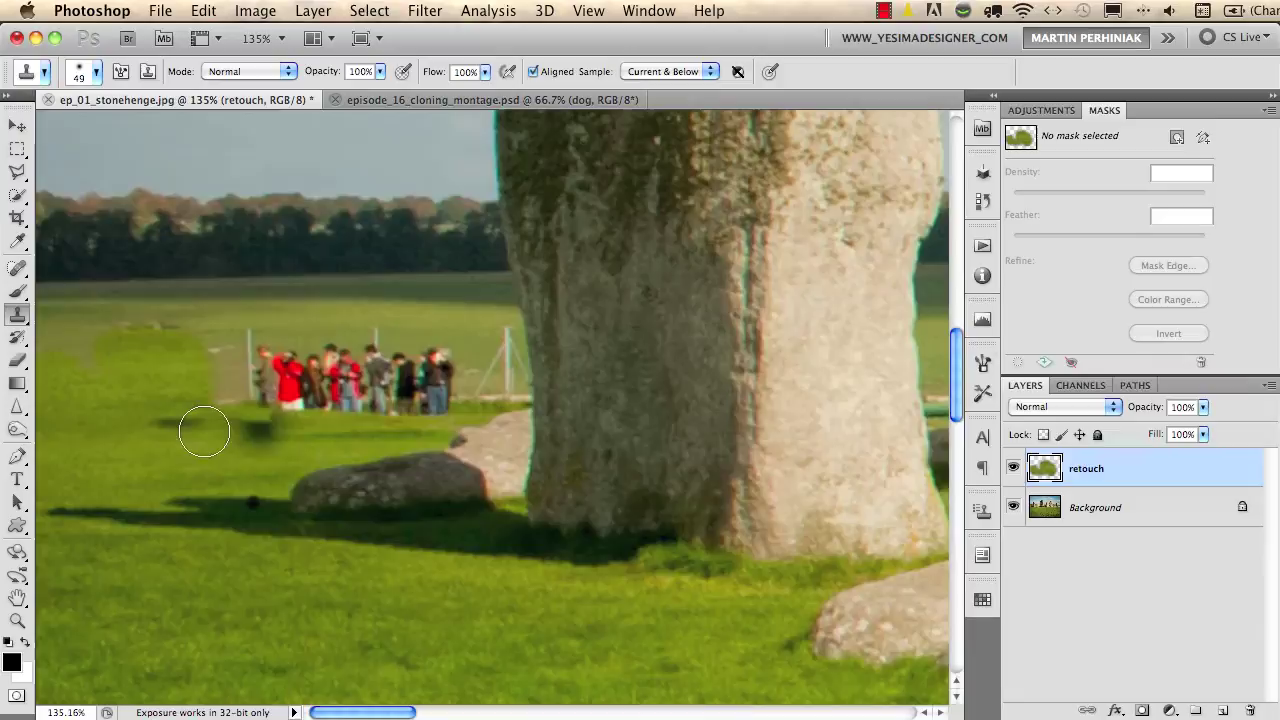
mouse_move(204, 431)
mouse_down()
mouse_move(217, 420)
mouse_move(268, 448)
mouse_up()
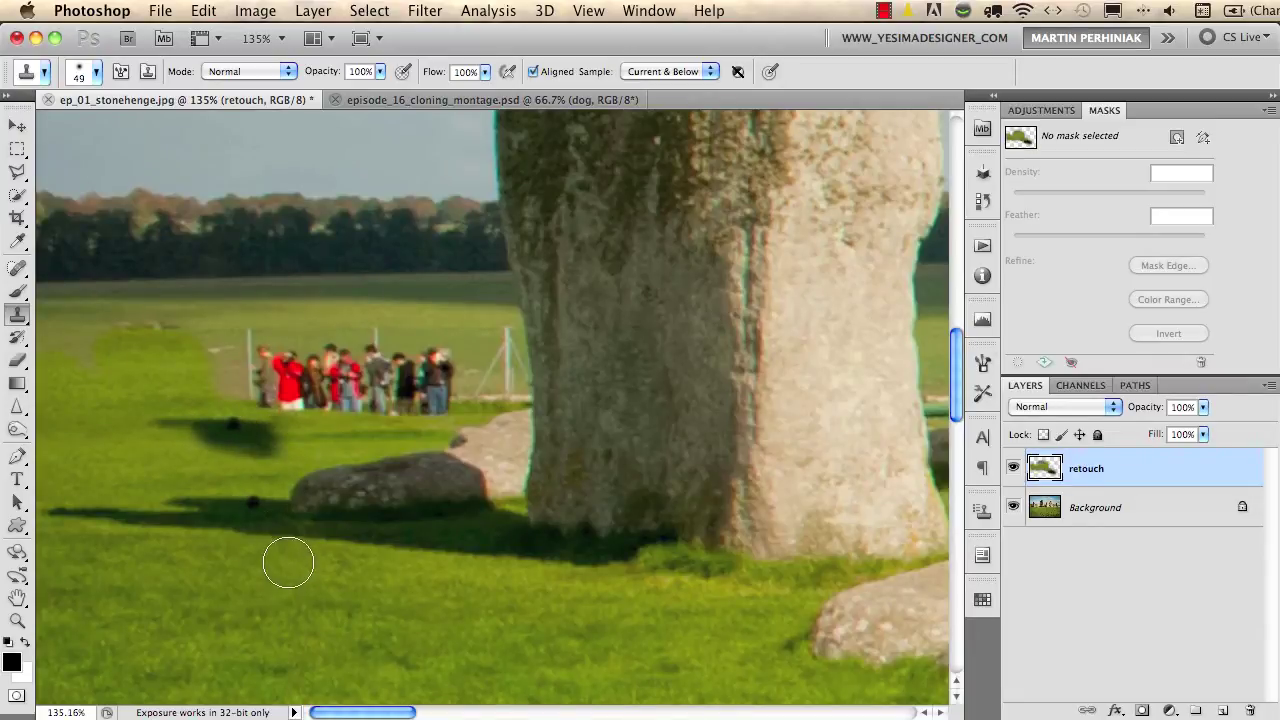
click(172, 511)
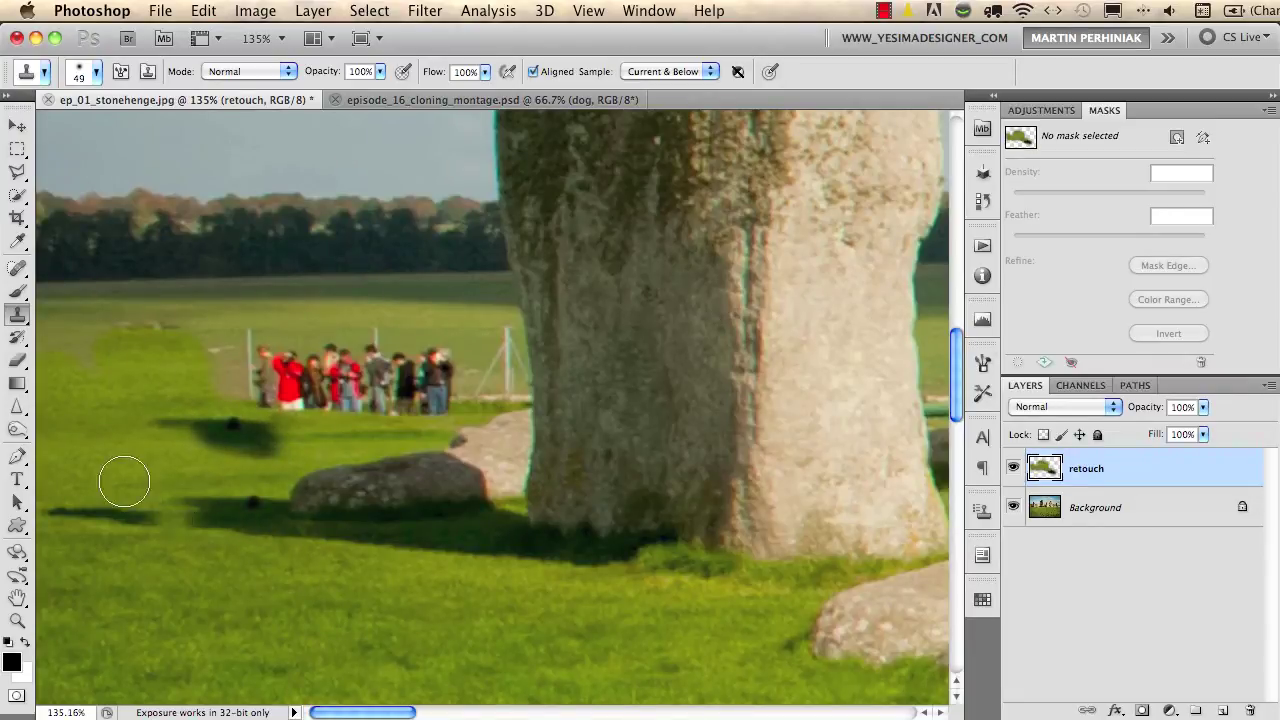
key(ctrl+z)
- Sample clean grass and clone it over the repeated dark patch, then over the feet and left half of the visitor group
alt+click(98, 358)
mouse_move(225, 430)
mouse_down()
mouse_move(149, 421)
mouse_move(260, 443)
mouse_move(166, 450)
mouse_up()
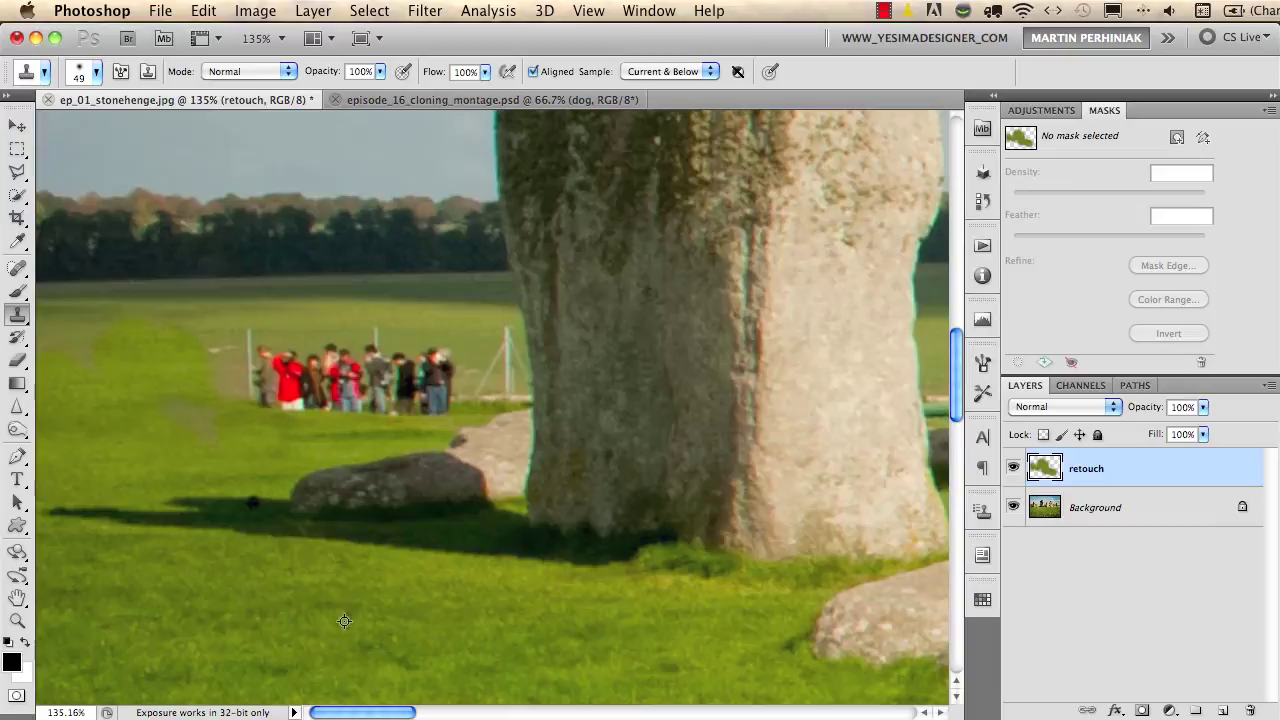
mouse_move(376, 402)
mouse_down()
mouse_move(284, 403)
mouse_move(283, 391)
mouse_move(403, 386)
mouse_move(432, 402)
mouse_up()
alt+click(179, 455)
mouse_move(295, 400)
mouse_down()
mouse_move(216, 388)
mouse_move(234, 357)
mouse_up()
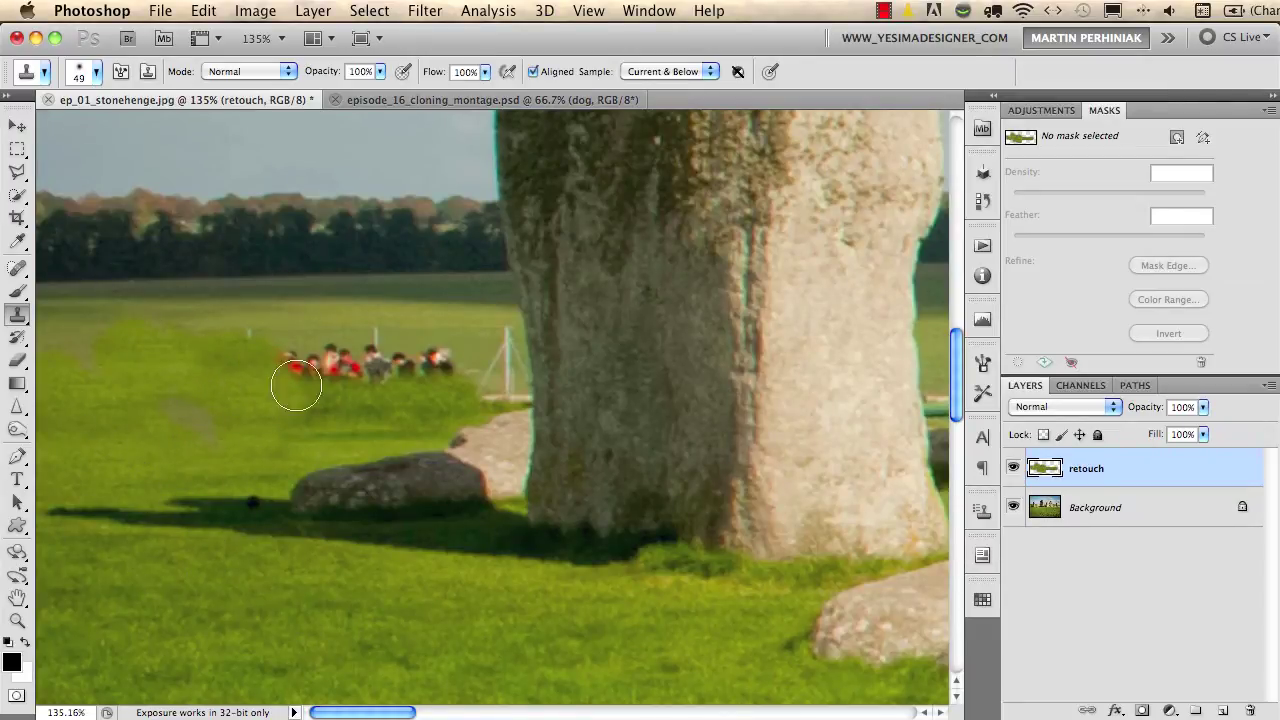
mouse_move(296, 386)
mouse_down()
mouse_move(356, 353)
mouse_move(318, 368)
mouse_move(242, 343)
mouse_move(360, 363)
mouse_up()
- Resample the grass and clone it over the remaining visitors and the fence posts next to the large stone
alt+click(95, 421)
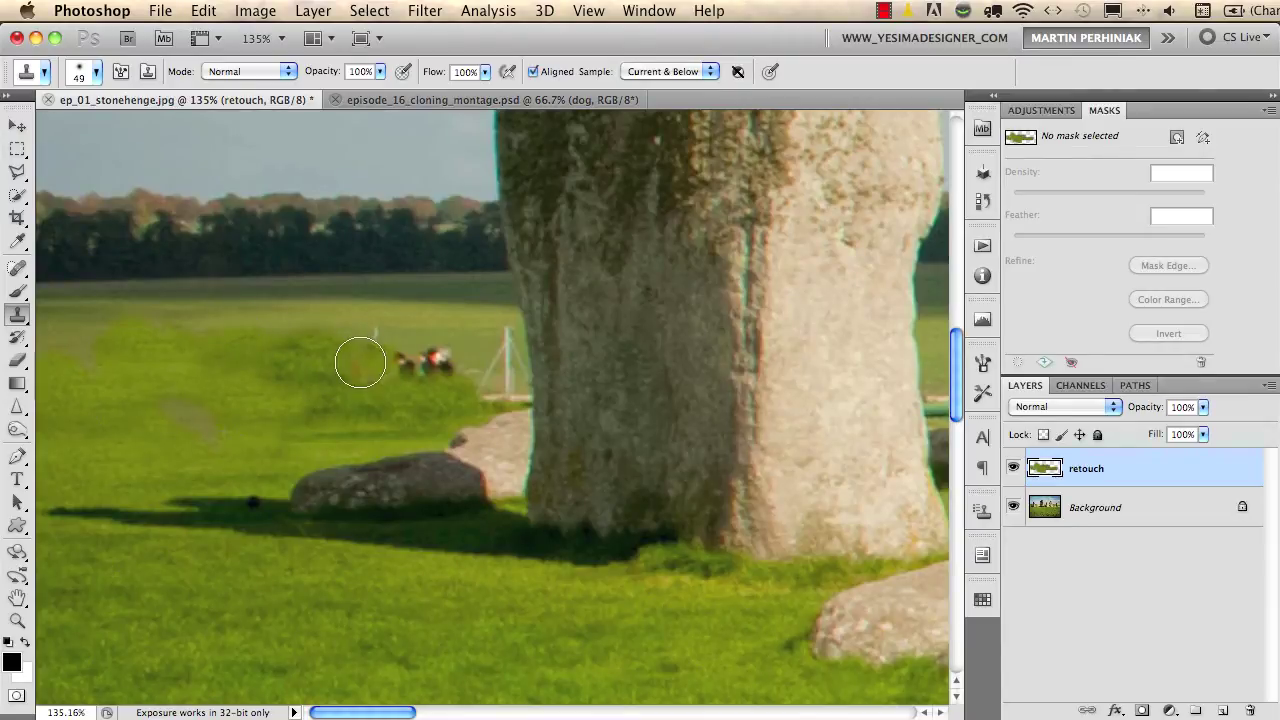
alt+click(257, 403)
drag(437, 360, 388, 359)
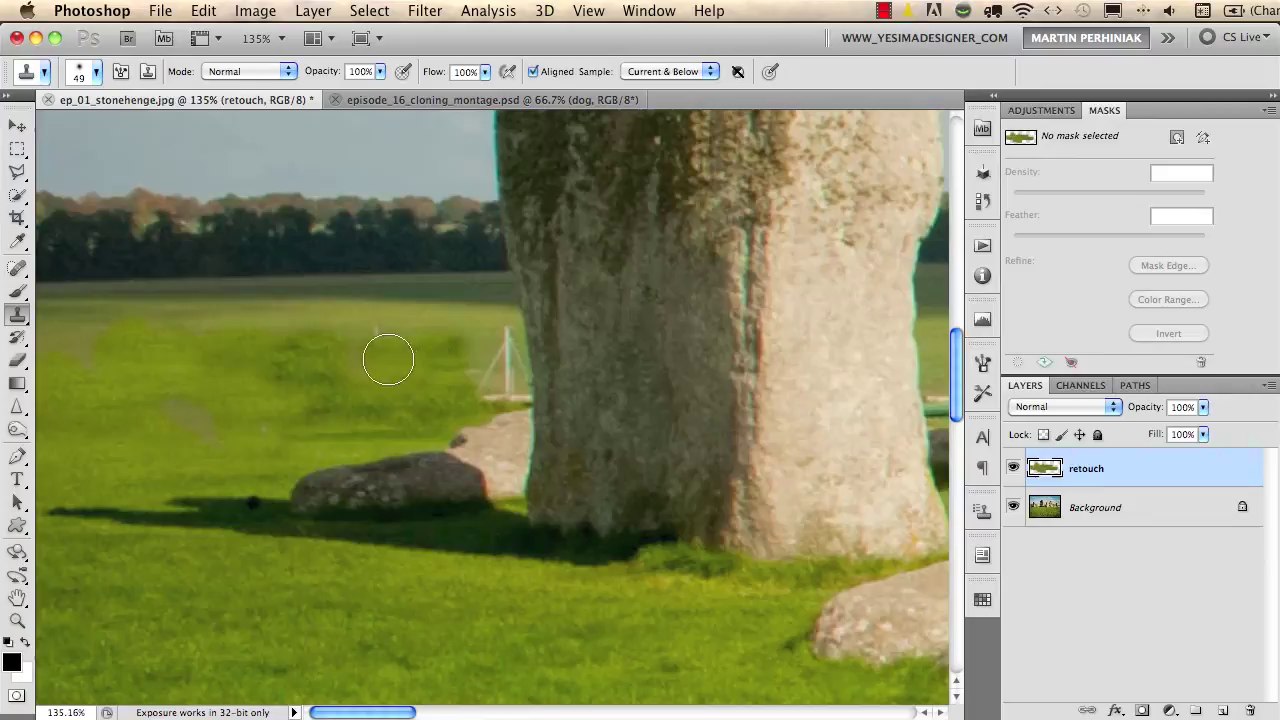
mouse_move(495, 372)
mouse_down()
mouse_move(493, 384)
mouse_move(500, 343)
mouse_move(481, 348)
mouse_up()
- Blend the cloned grass beside the large stone by painting newly sampled grass at 45% opacity
alt+click(172, 407)
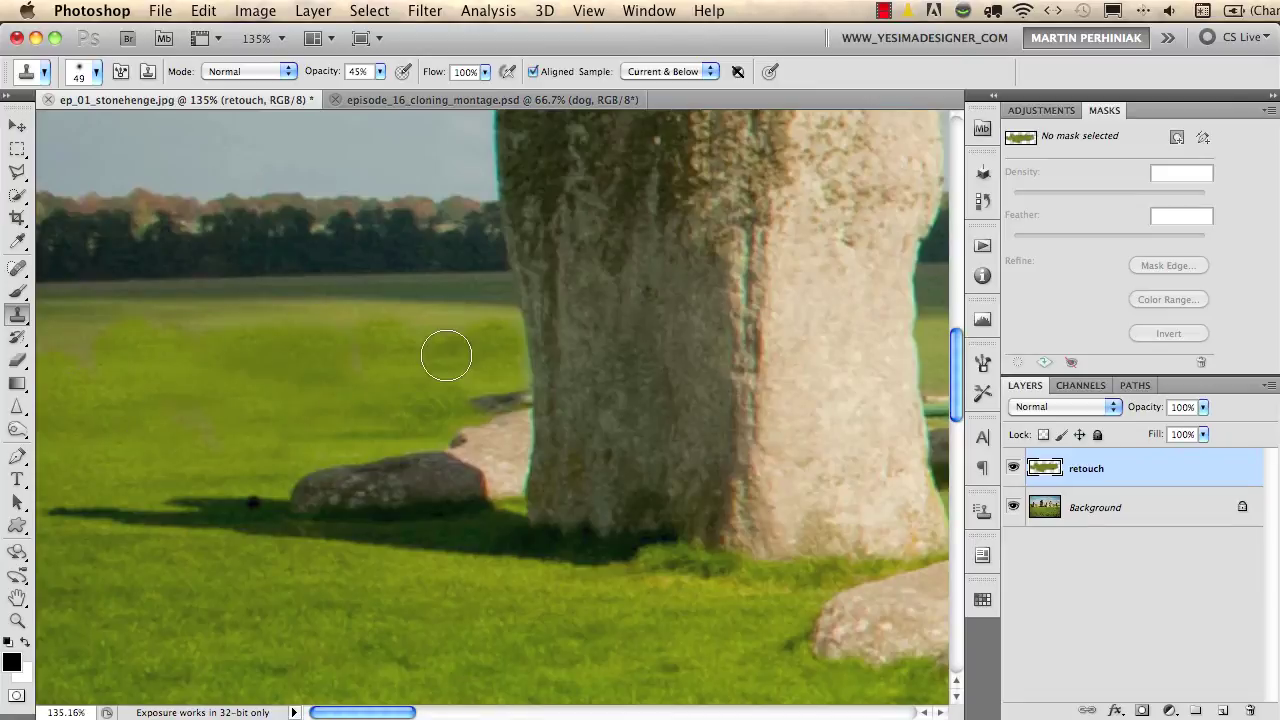
alt+click(117, 367)
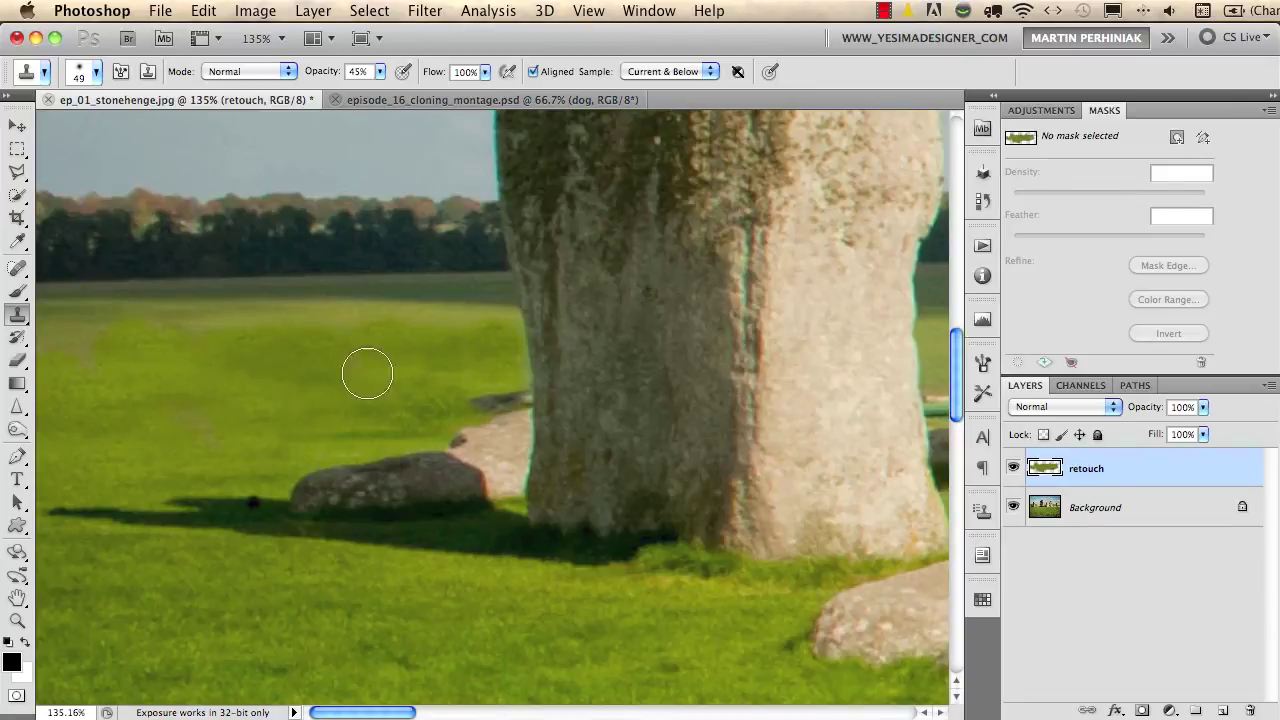
drag(501, 330, 448, 385)
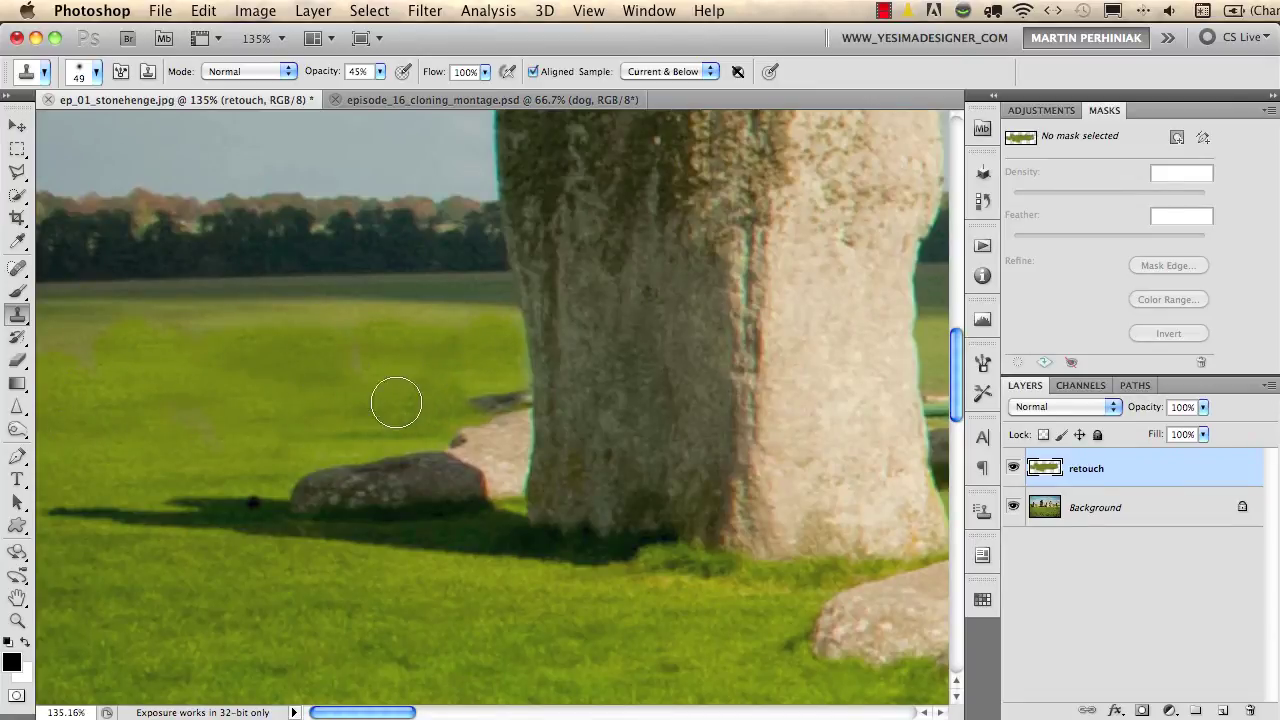
- Compare the retouched Stonehenge photo with the original by hiding and showing the retouch layer, both close up and zoomed out
click(1010, 470)
click(1008, 470)
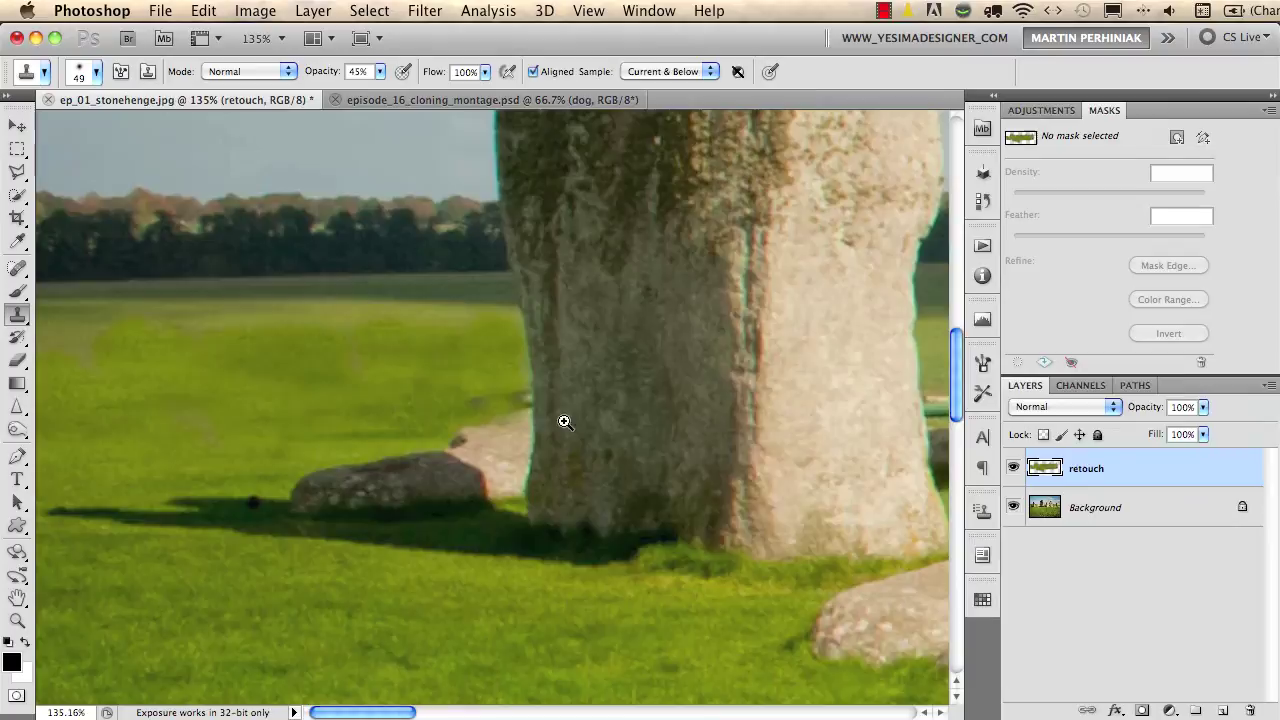
drag(563, 420, 261, 482)
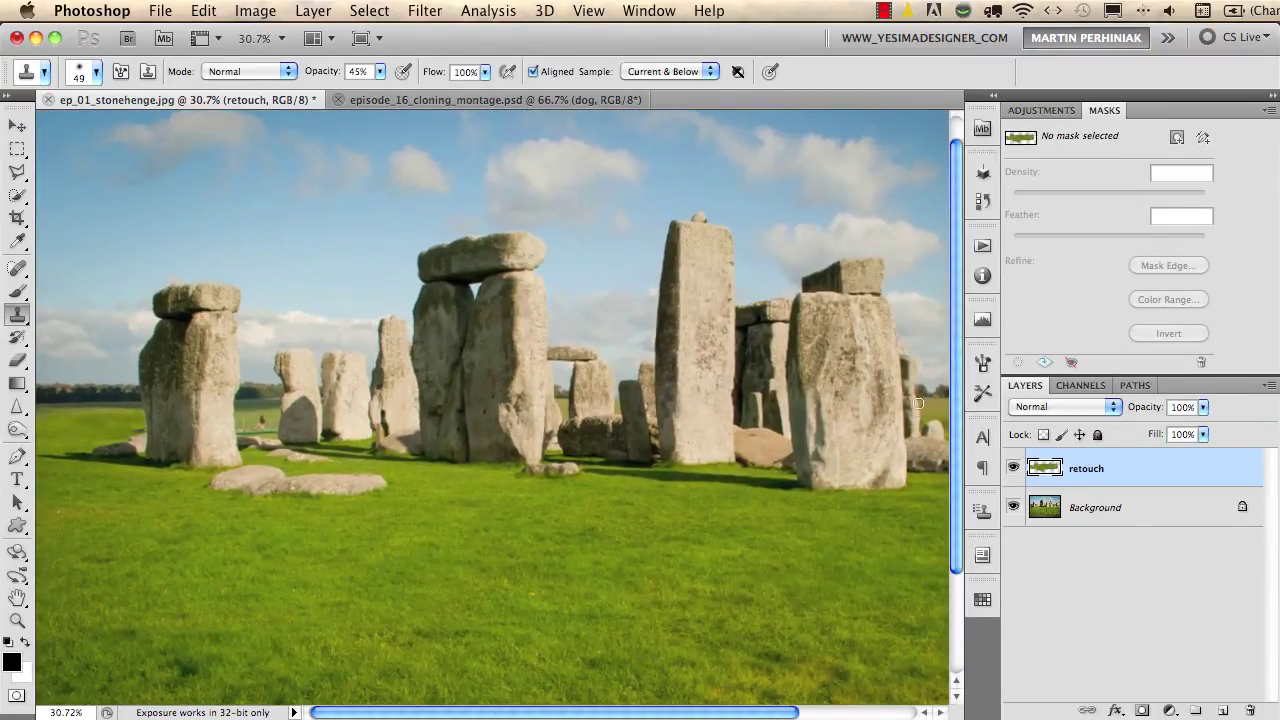
click(1012, 470)
click(1012, 470)
- Close the Stonehenge photo without saving it
key(super+w)
click(654, 331)
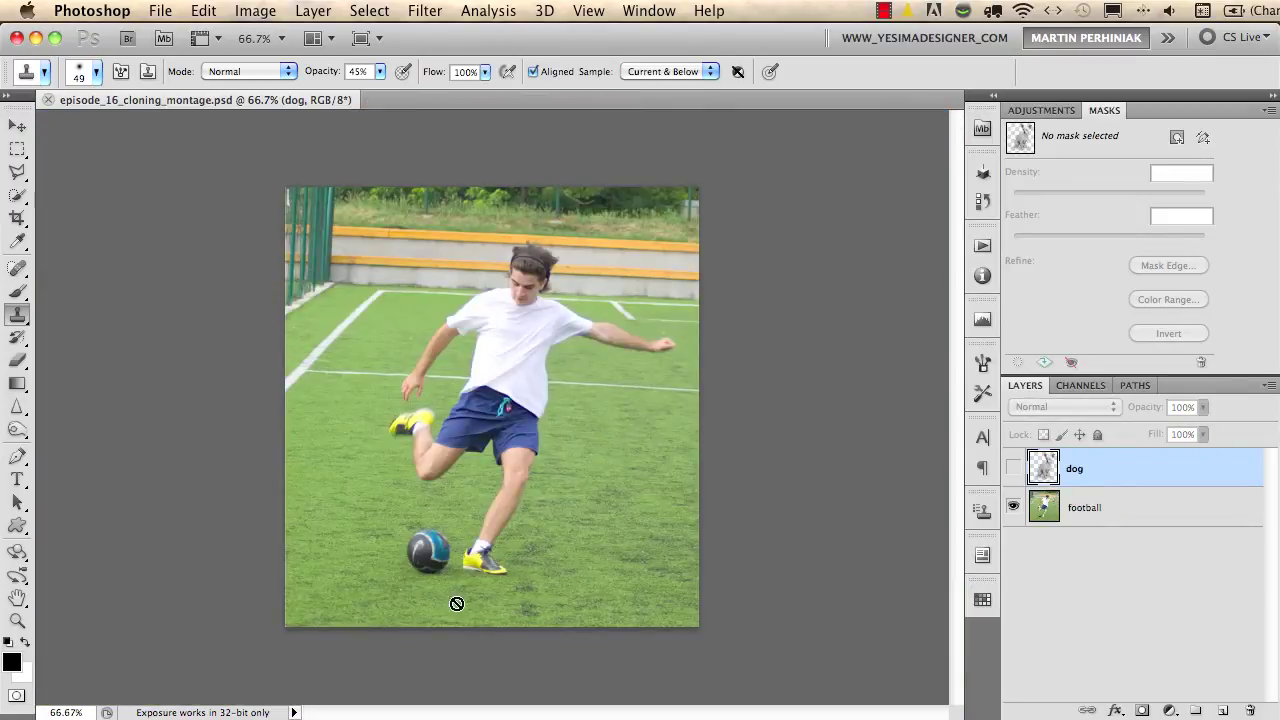
- Create a new layer directly above the football layer in the montage and name it "retouch"
click(1118, 509)
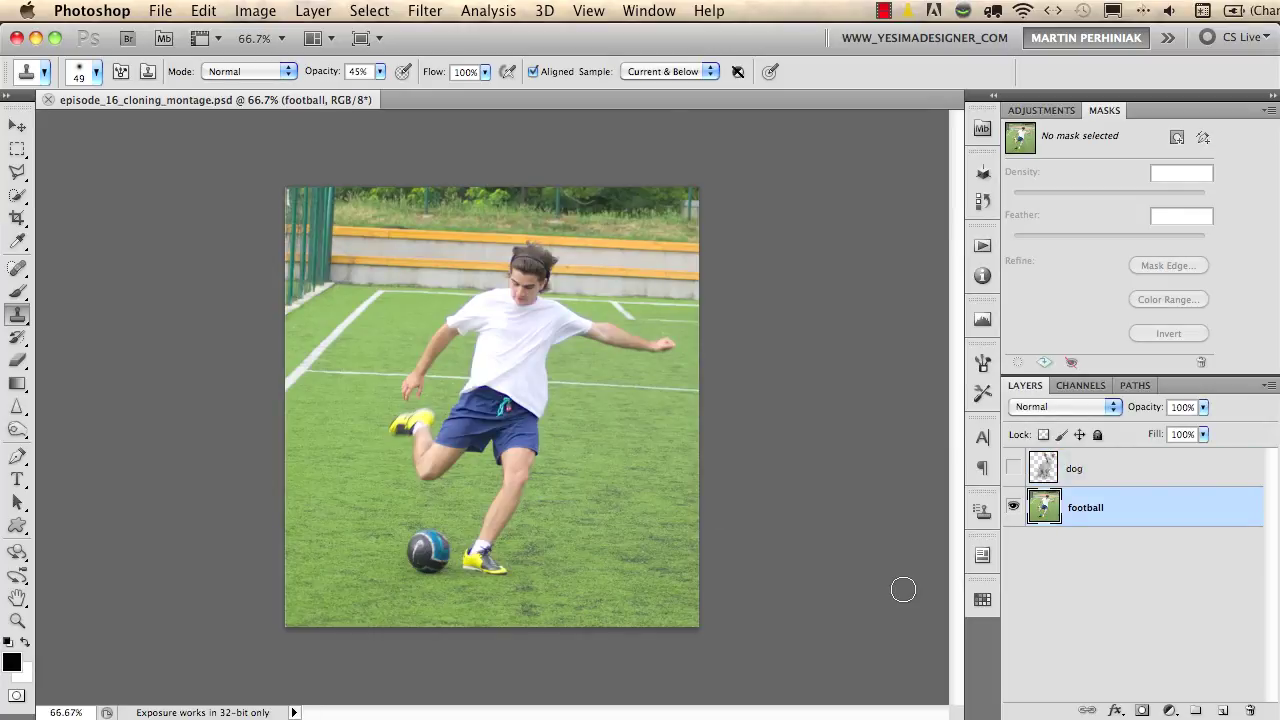
drag(462, 571, 509, 571)
drag(605, 537, 629, 475)
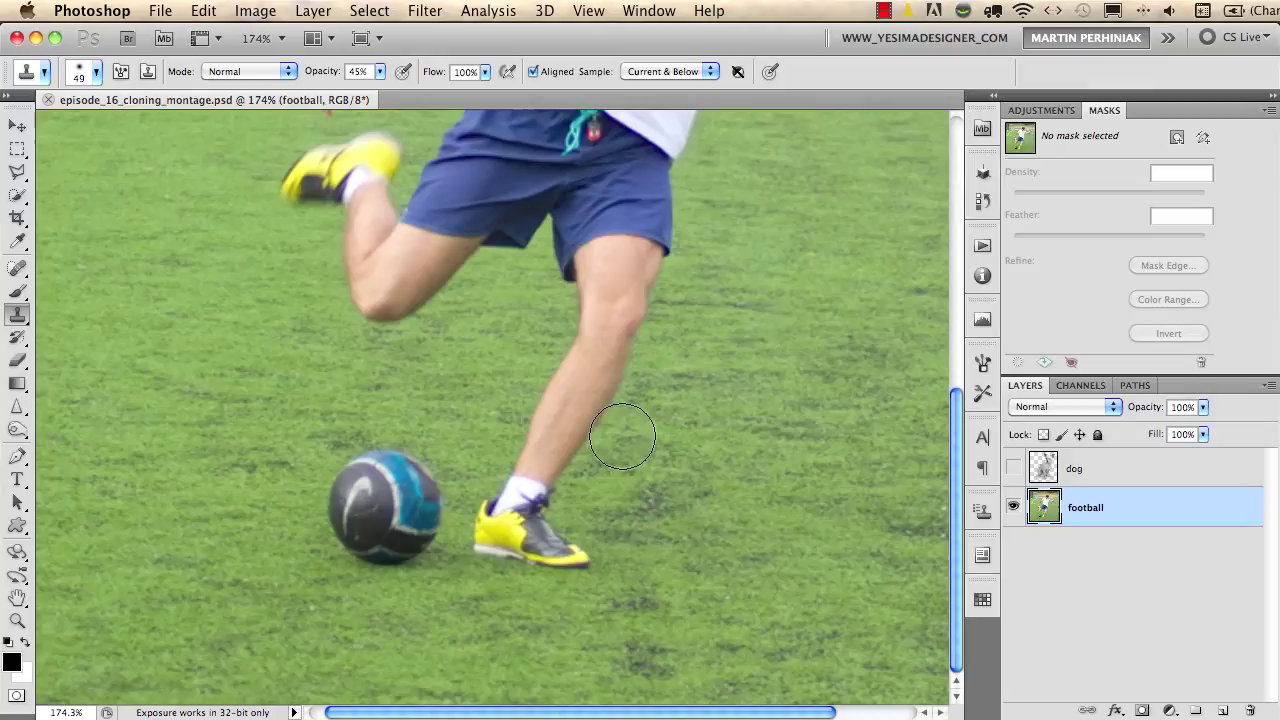
key(super+shift+n)
key(Return)
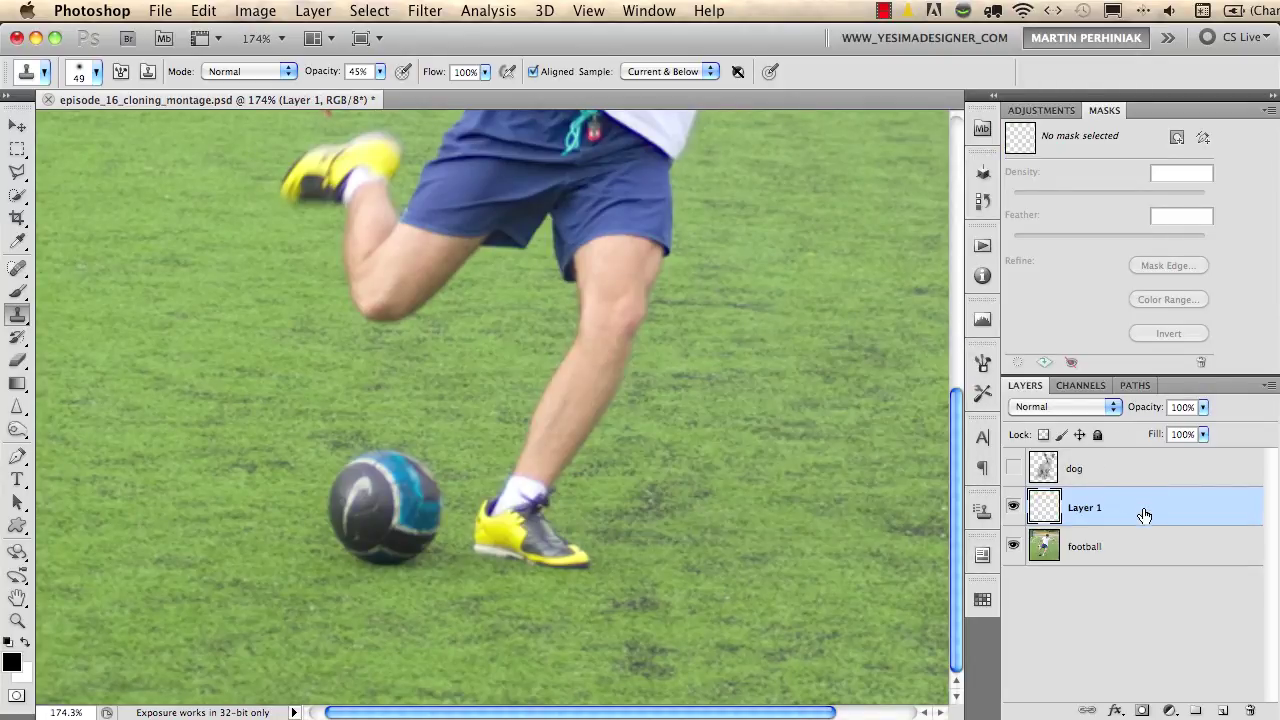
double_click(1085, 507)
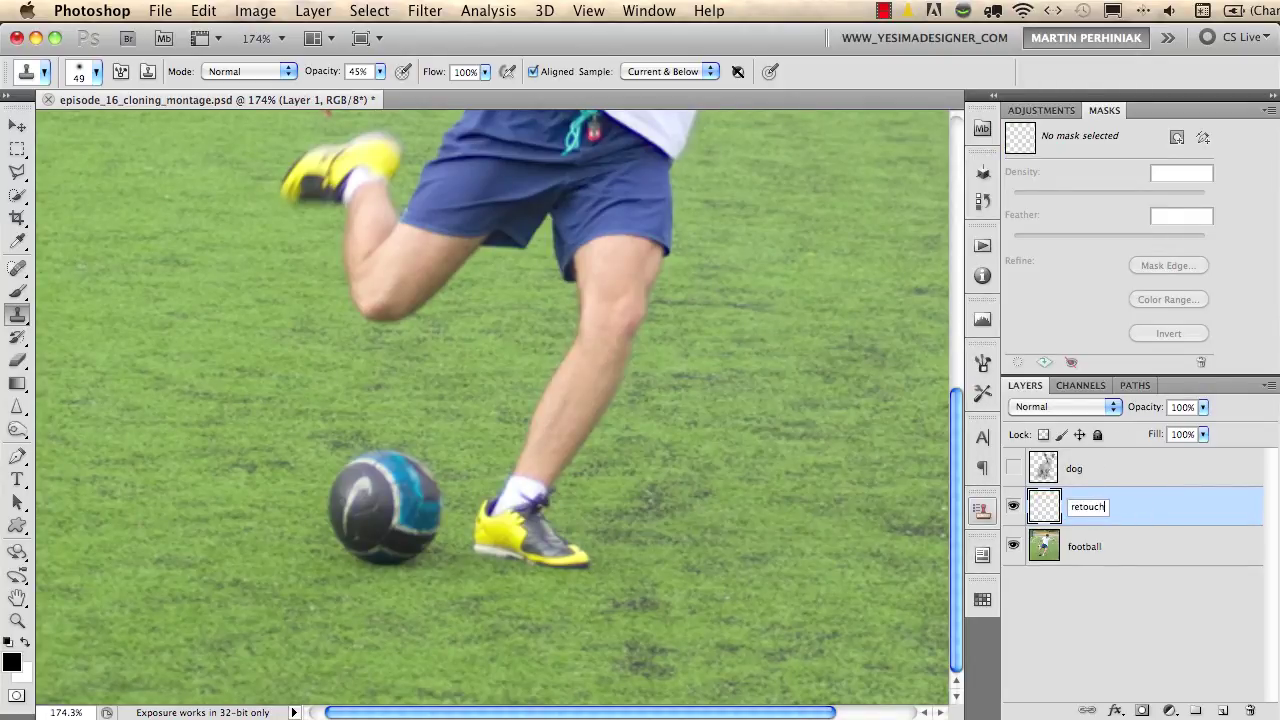
text(retouch)
key(Return)
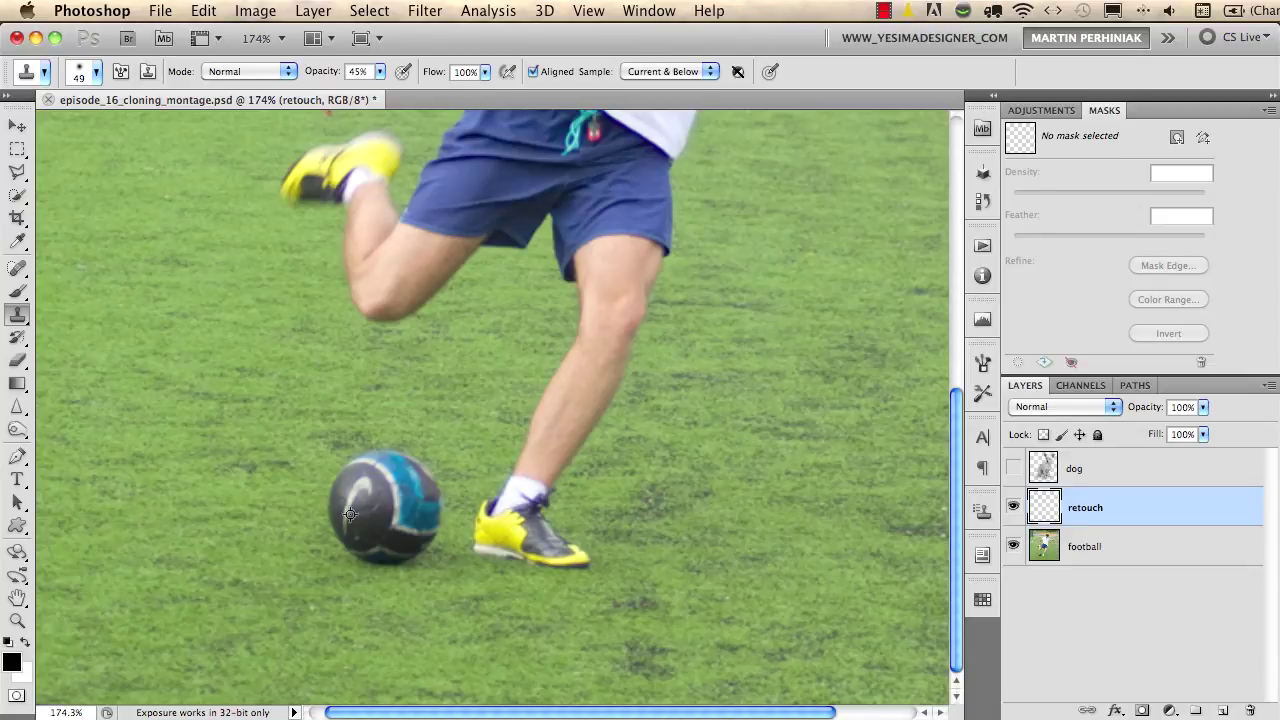
- Sample the grass beside the ball and clone it over the whole ball at 100% opacity
alt+click(285, 520)
mouse_move(358, 515)
mouse_down()
mouse_move(373, 545)
mouse_move(397, 525)
mouse_move(382, 538)
mouse_move(405, 535)
mouse_move(398, 549)
mouse_move(417, 515)
mouse_move(406, 484)
mouse_move(350, 495)
mouse_up()
key(0)
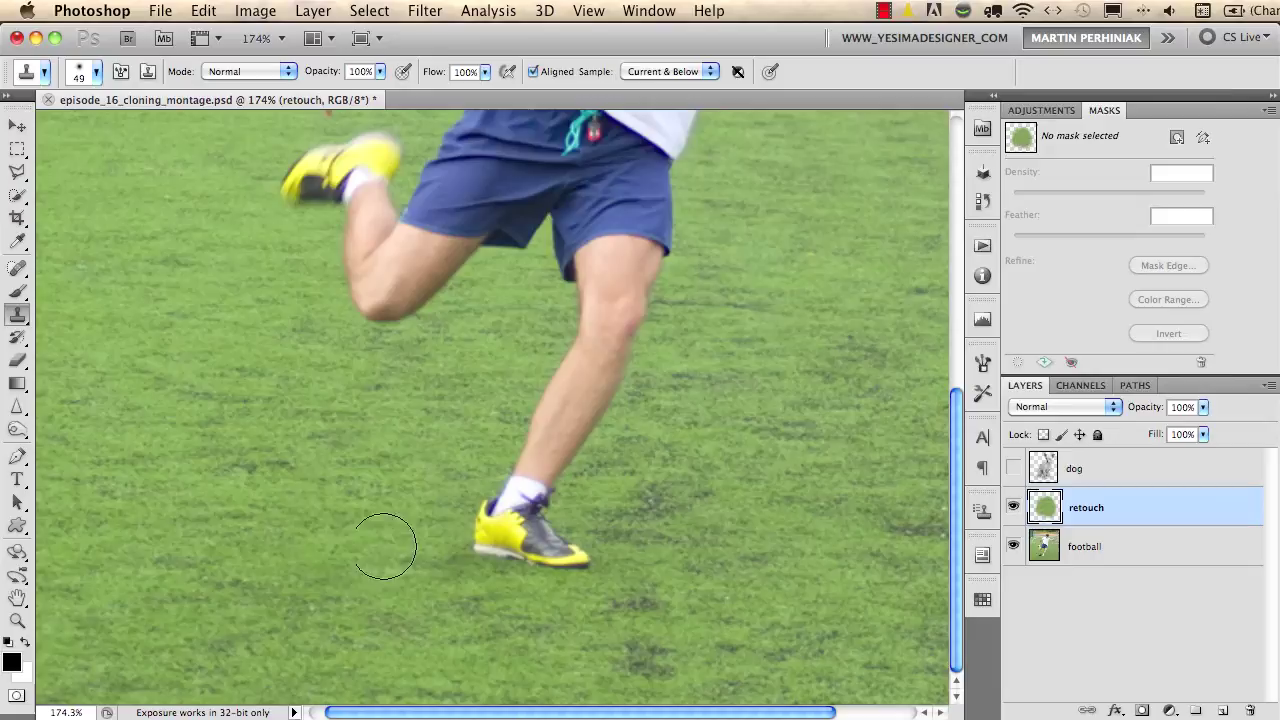
click(820, 392)
key(super+z)
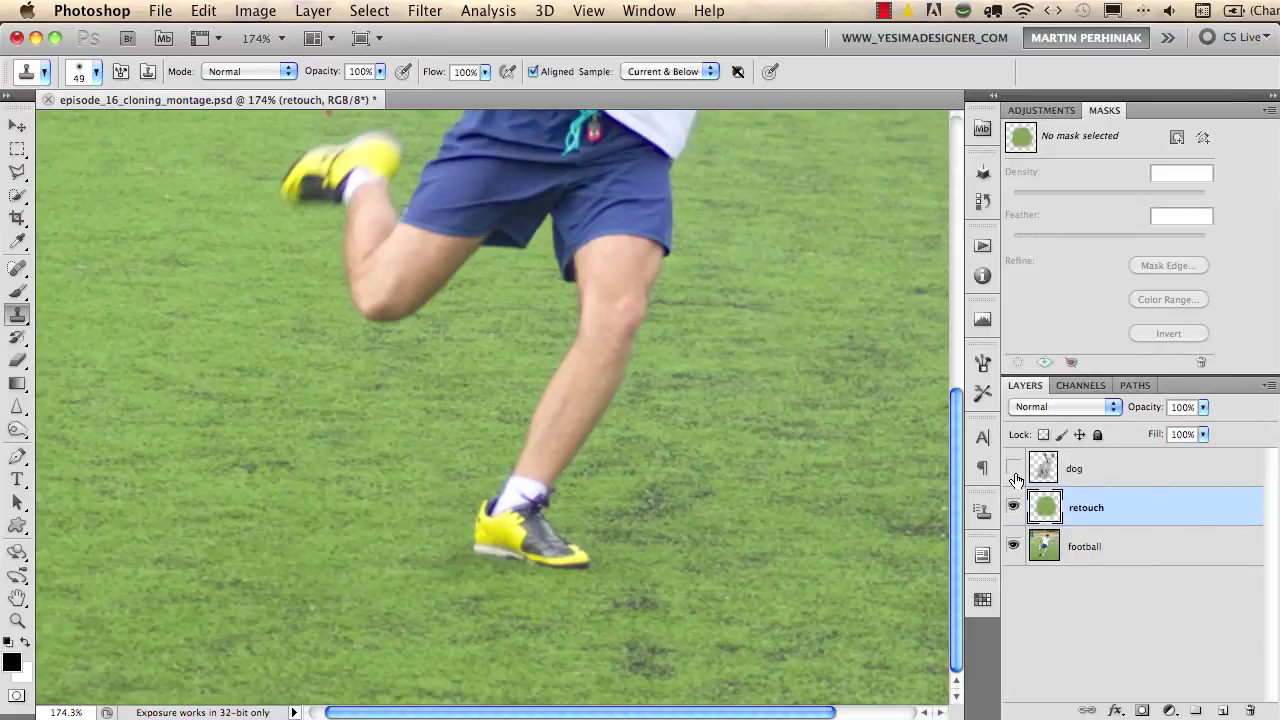
- Show the dog layer and move the dog to the ball's former spot in front of the player's foot
click(1013, 468)
click(1065, 473)
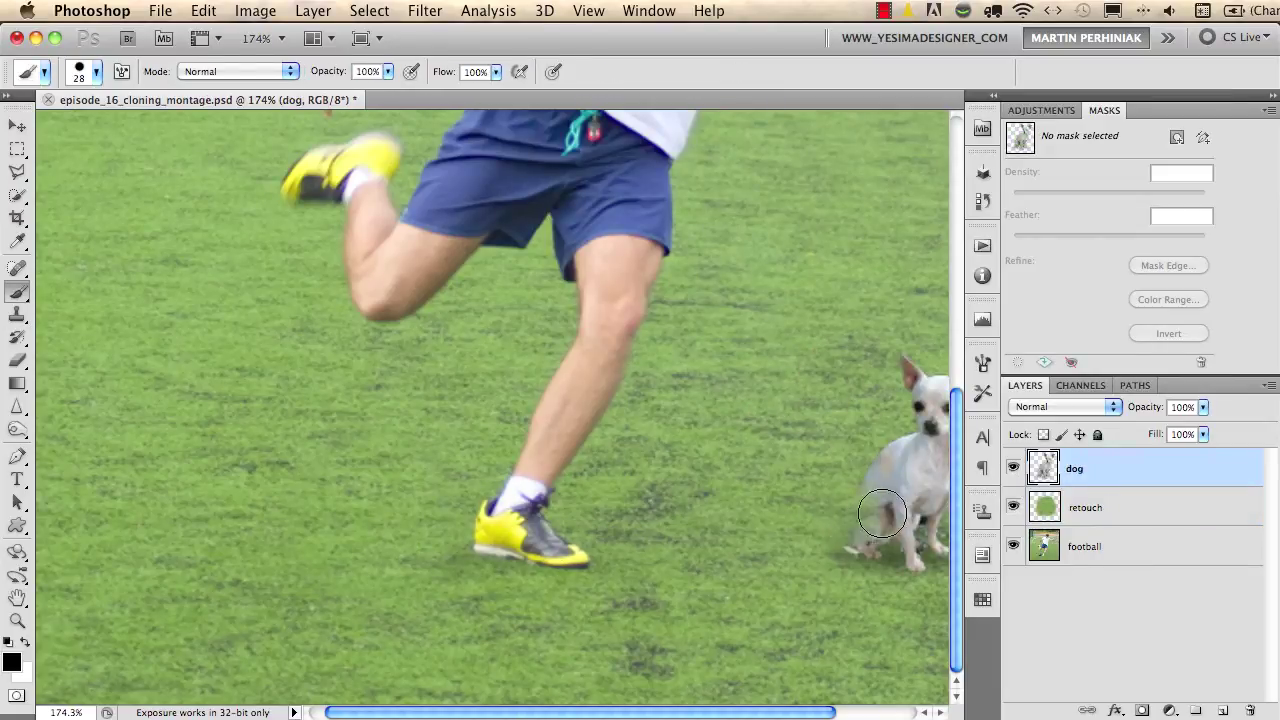
key(v)
drag(911, 496, 370, 537)
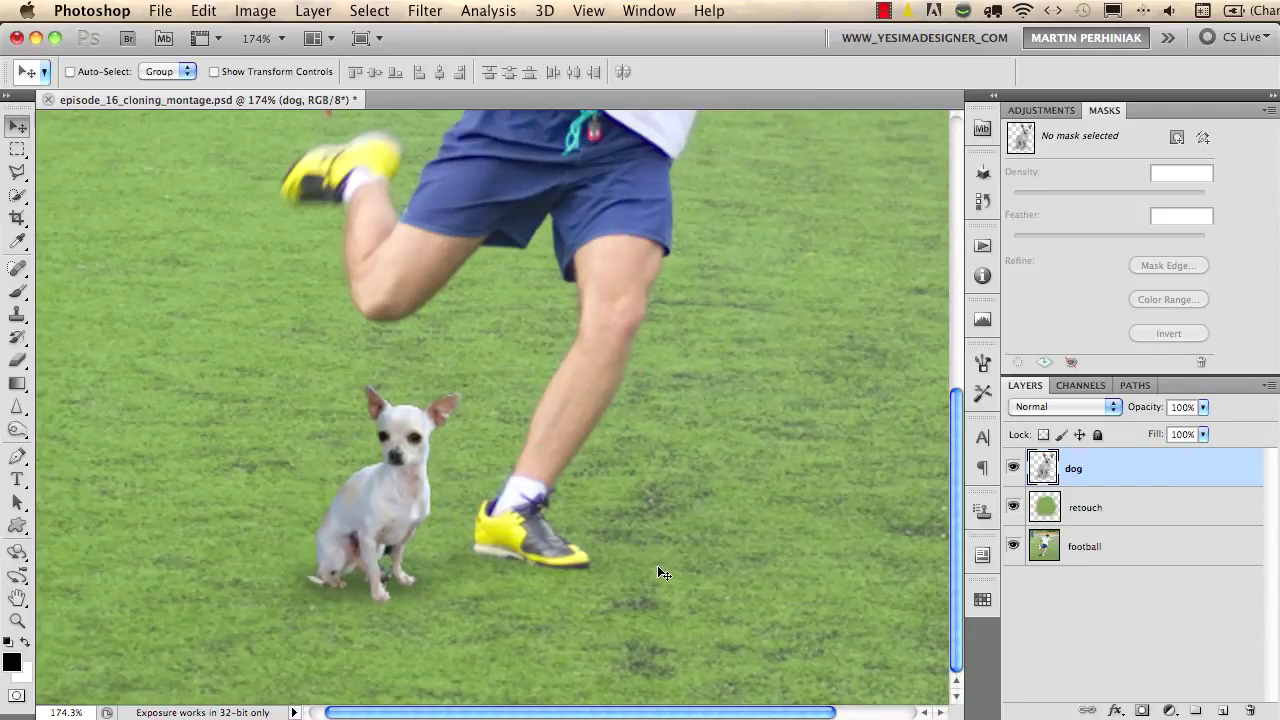
key(super+0)
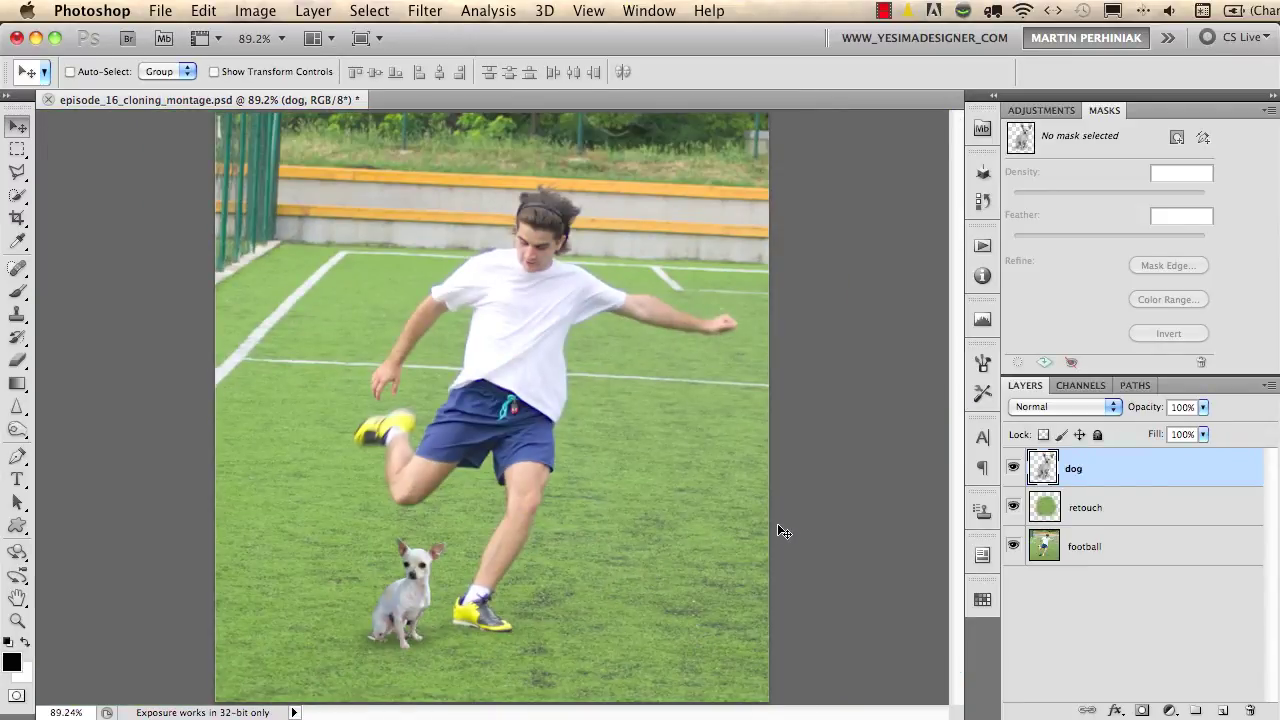